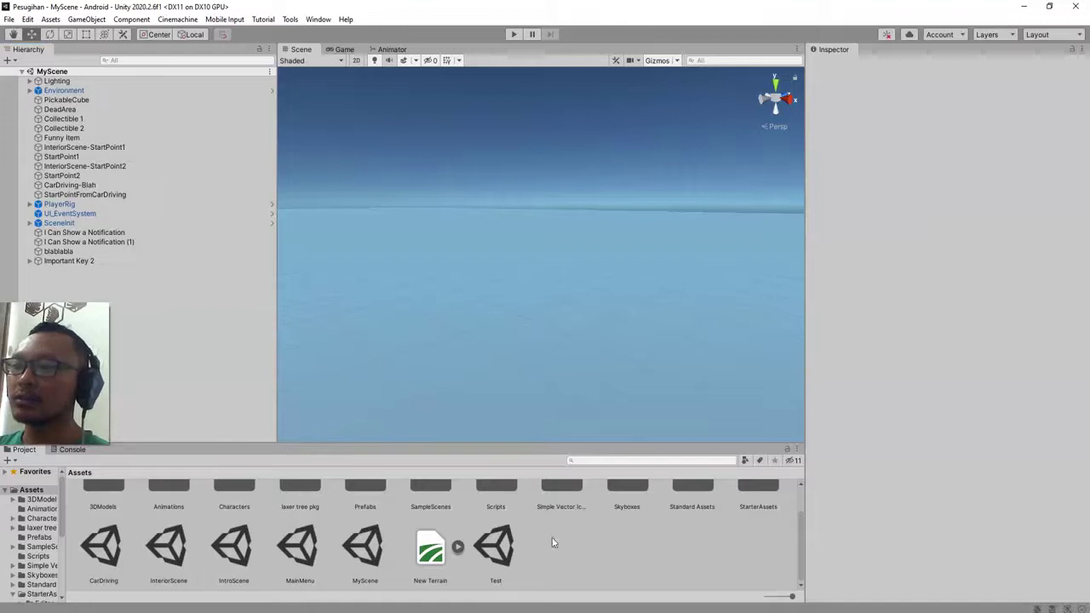
# Browse the project assets and open the AngkotDriverOBJ folder inside Characters/AngkotDriver
pyautogui.scroll(2, 552, 541)
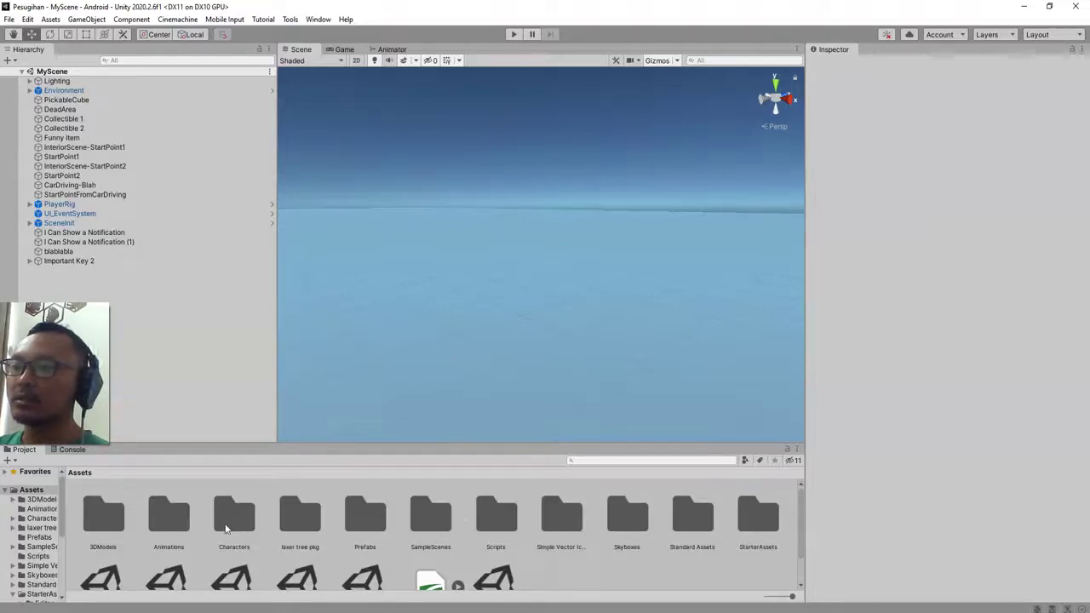
pyautogui.click(371, 522)
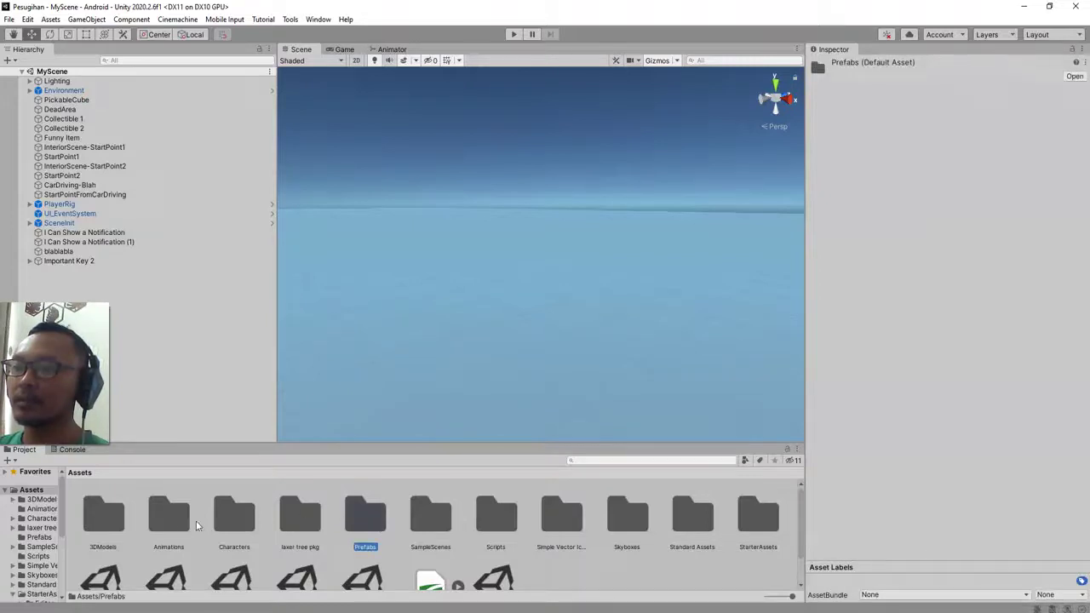
pyautogui.click(679, 582)
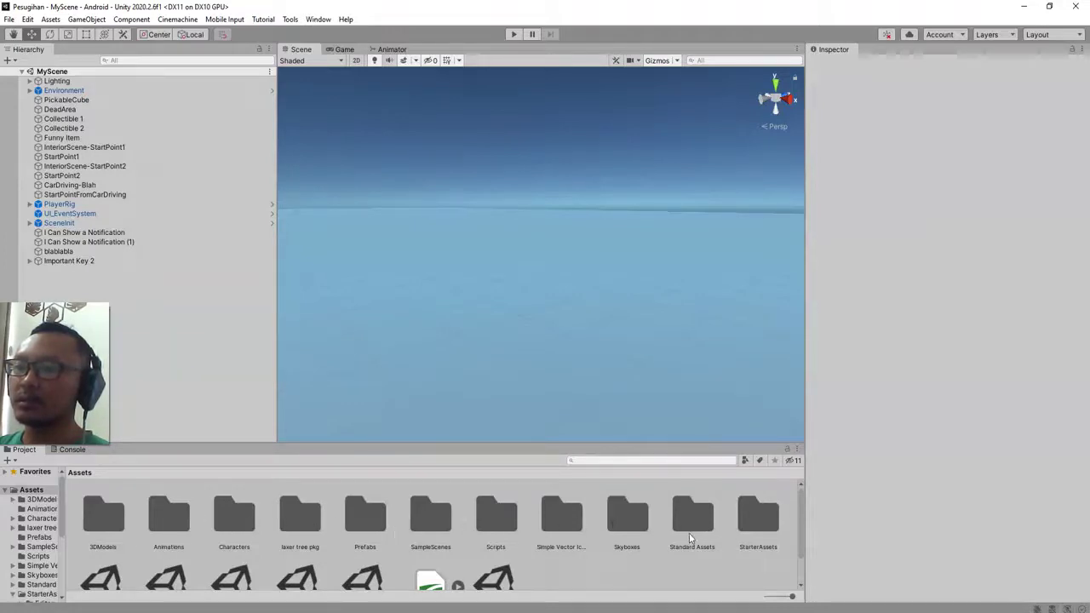
pyautogui.click(238, 516)
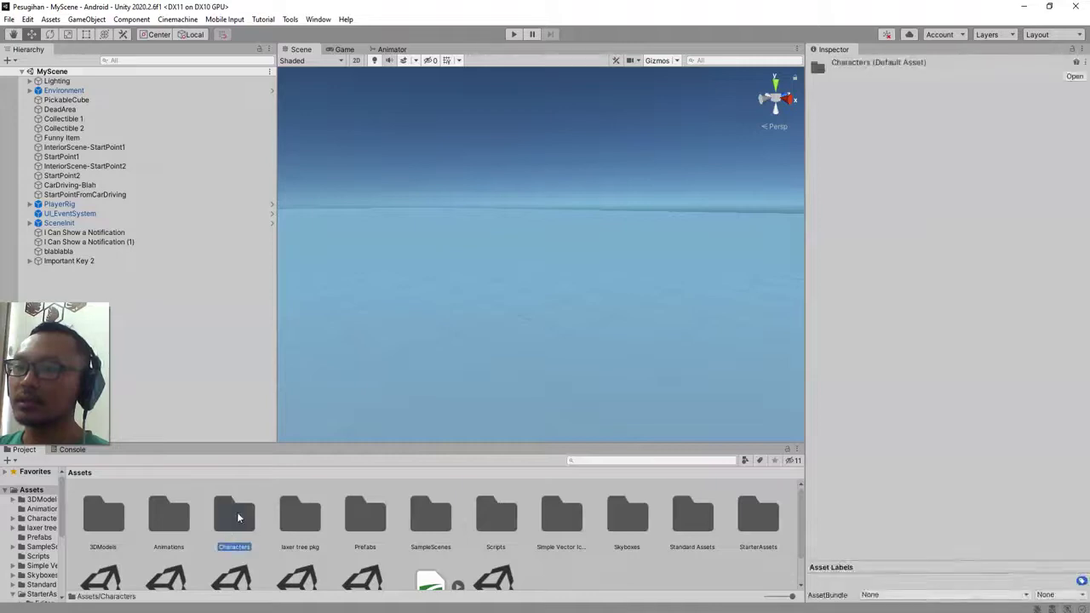
pyautogui.doubleClick(236, 512)
pyautogui.click(103, 528)
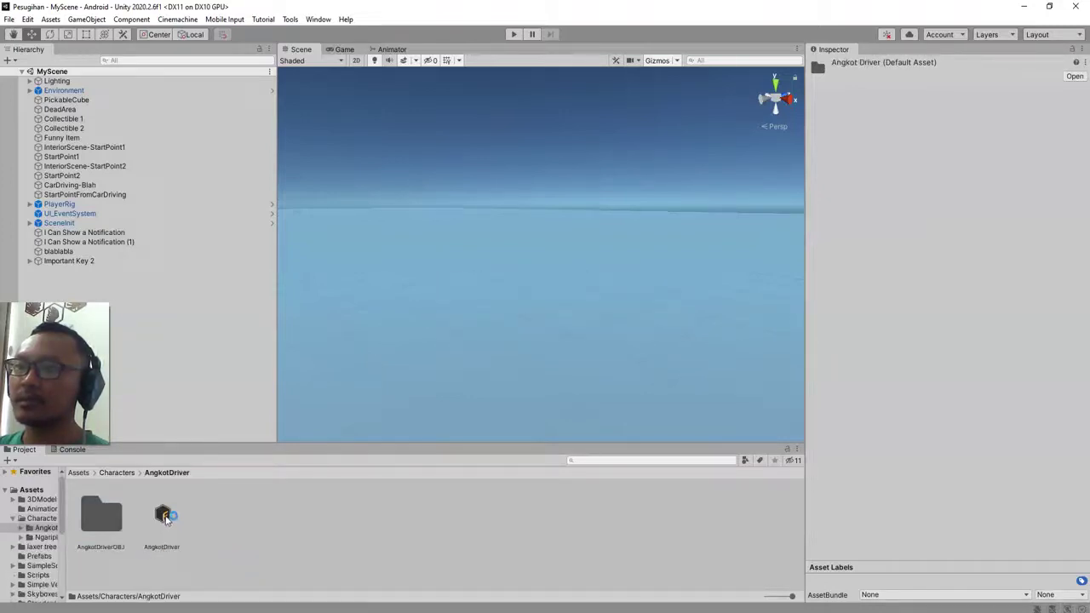
pyautogui.click(166, 520)
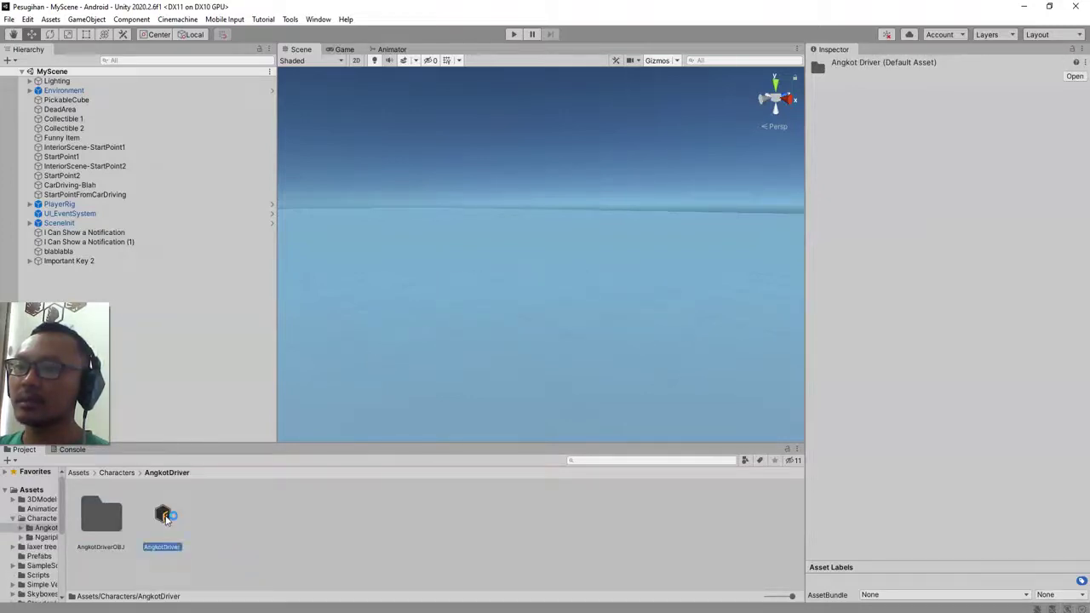
pyautogui.click(108, 540)
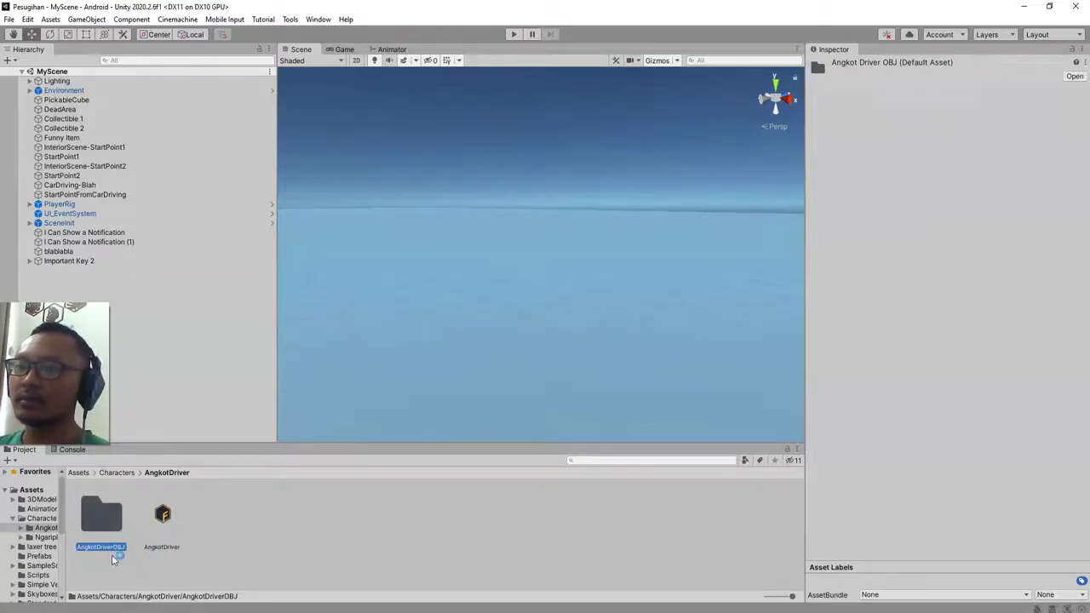
pyautogui.doubleClick(101, 515)
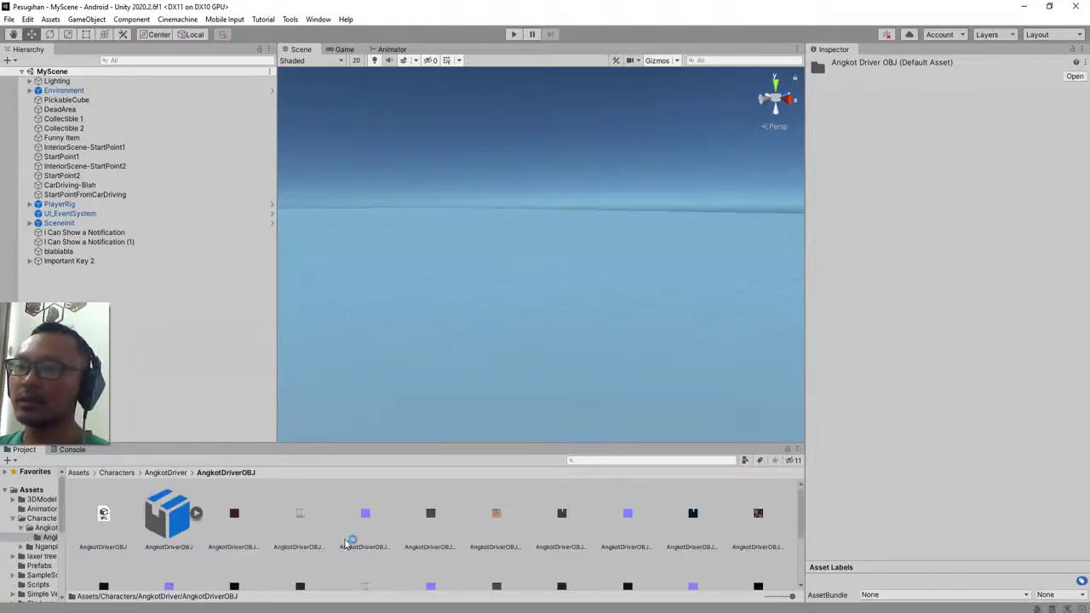
# Look through the AngkotDriverOBJ assets and inspect the Breathing Idle model's import settings
pyautogui.scroll(-2, 349, 542)
pyautogui.scroll(1, 452, 554)
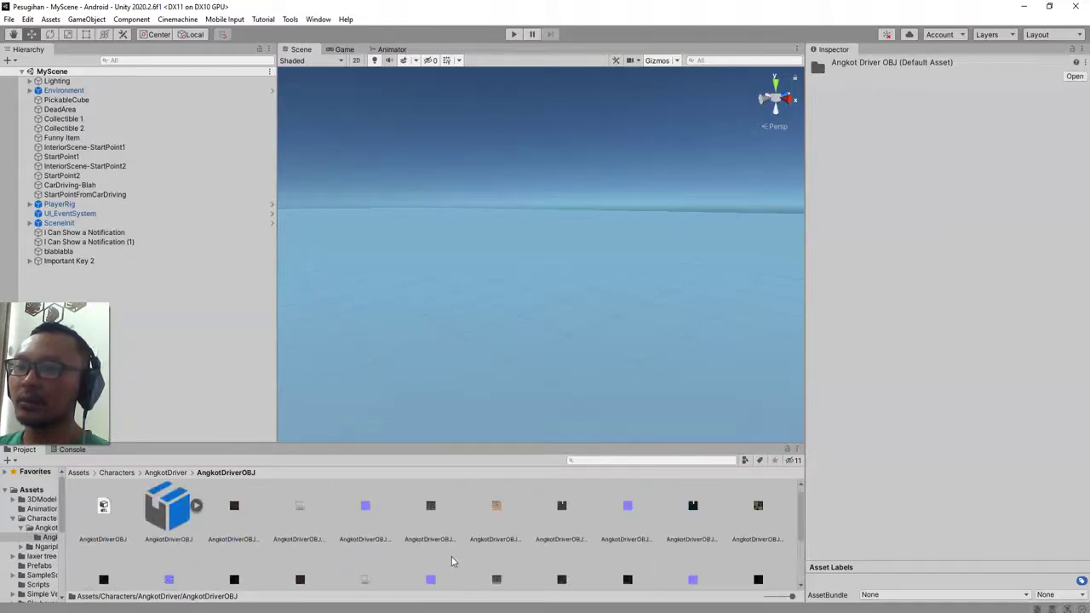
pyautogui.scroll(-2, 450, 562)
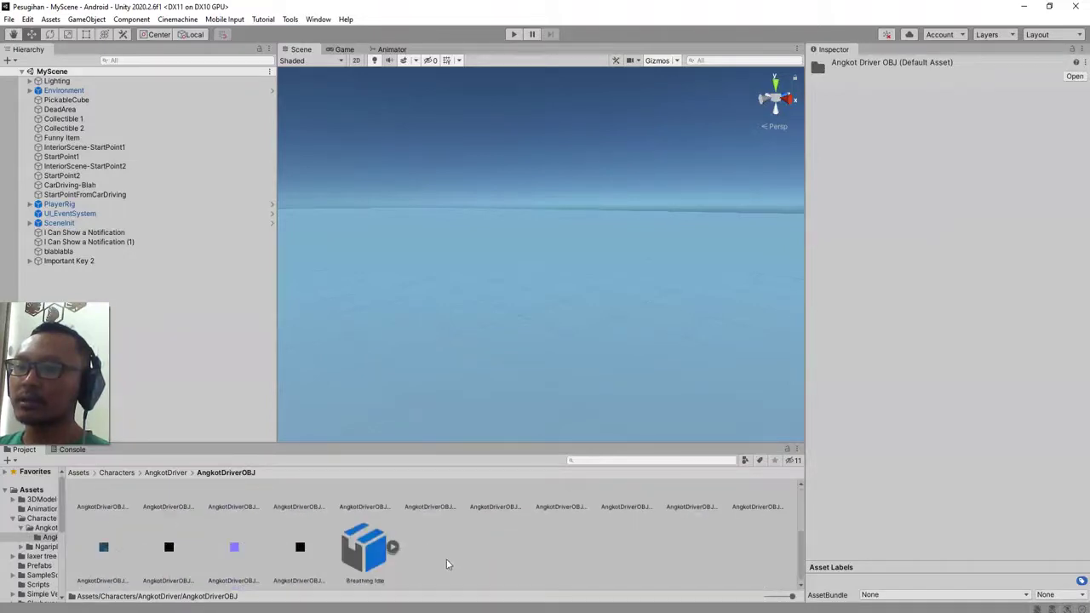
pyautogui.click(348, 555)
pyautogui.click(385, 548)
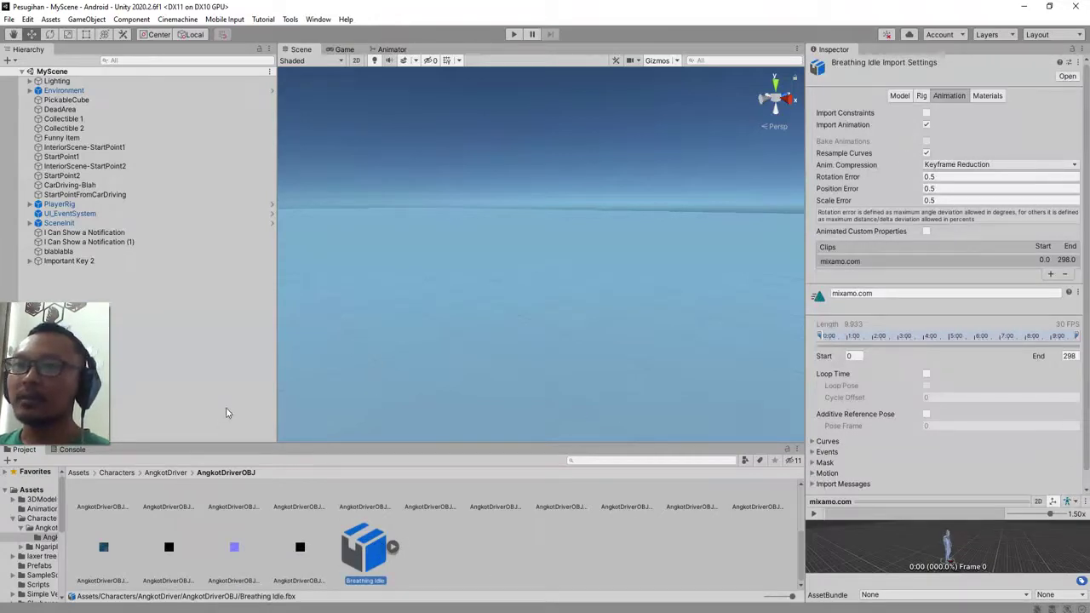
# Create a scene named Scene1 in the root Assets folder and open it
pyautogui.click(78, 472)
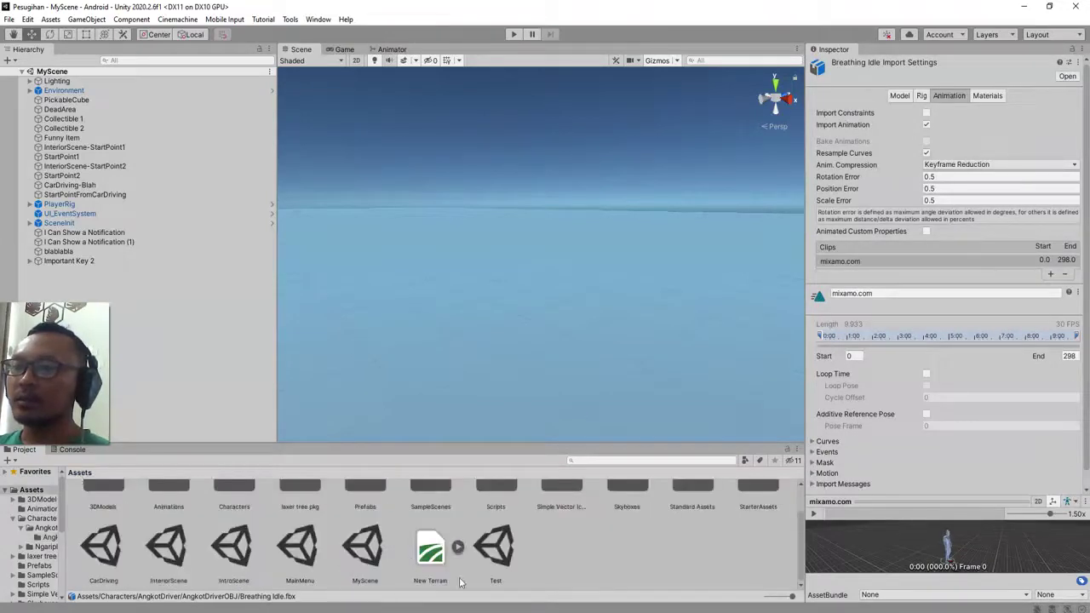
pyautogui.rightClick(574, 570)
pyautogui.moveTo(706, 250)
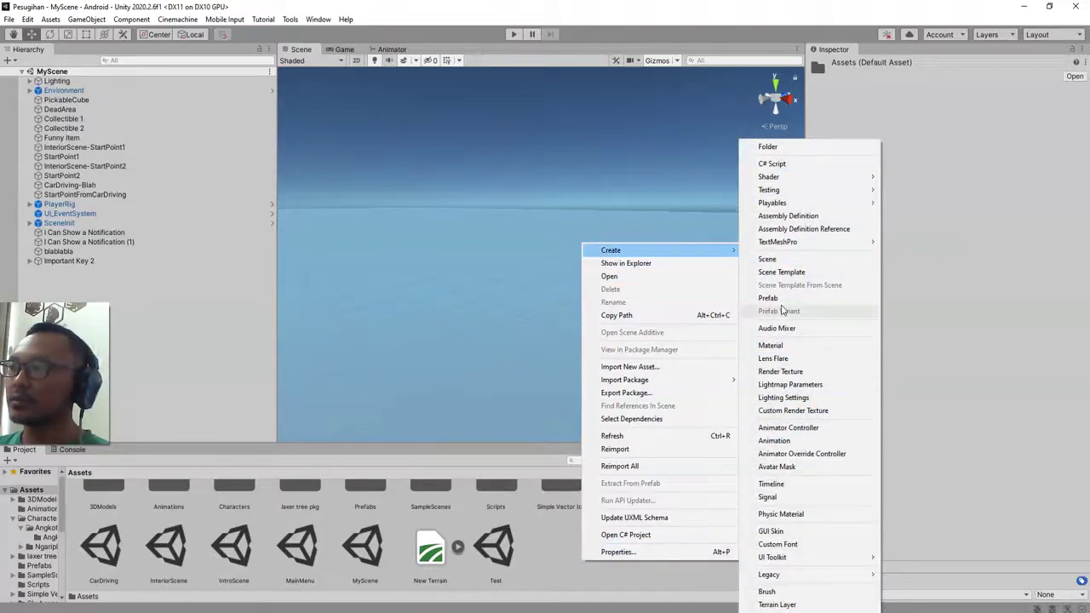
pyautogui.click(767, 259)
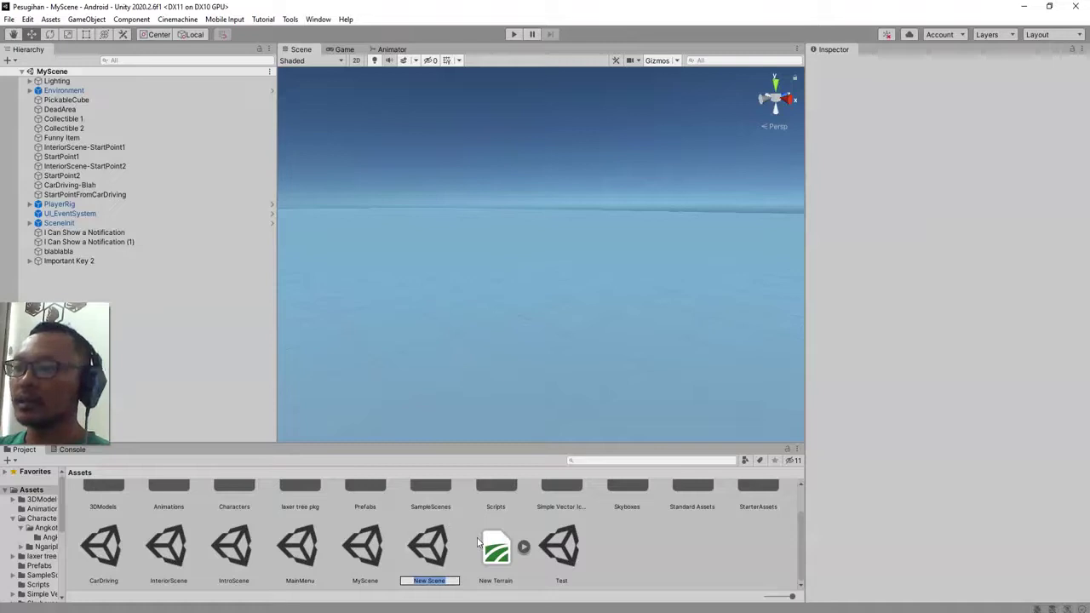
pyautogui.write('Scene1')
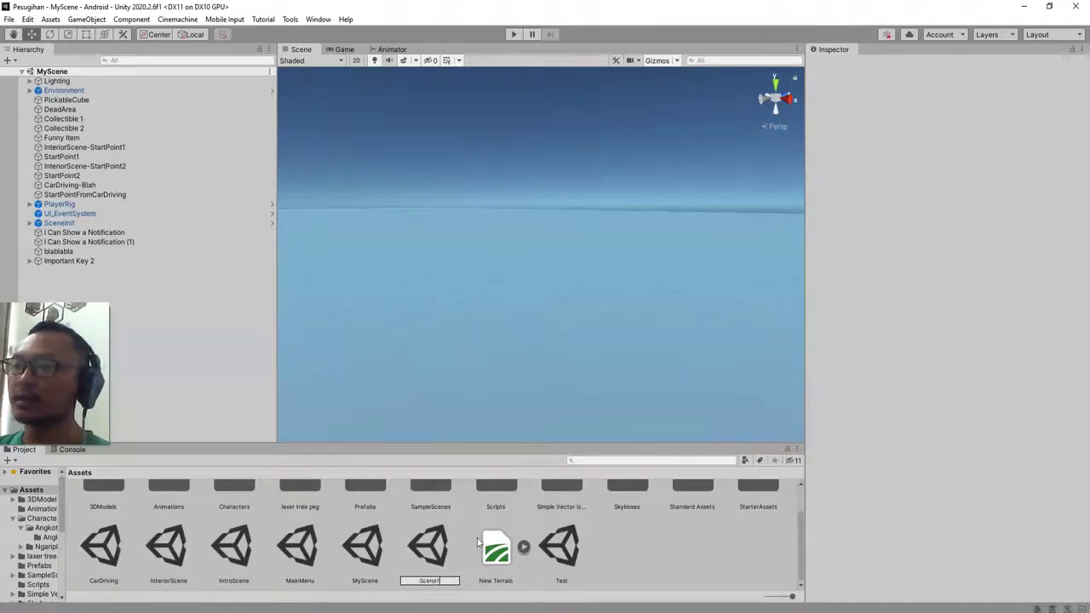
pyautogui.press('Return')
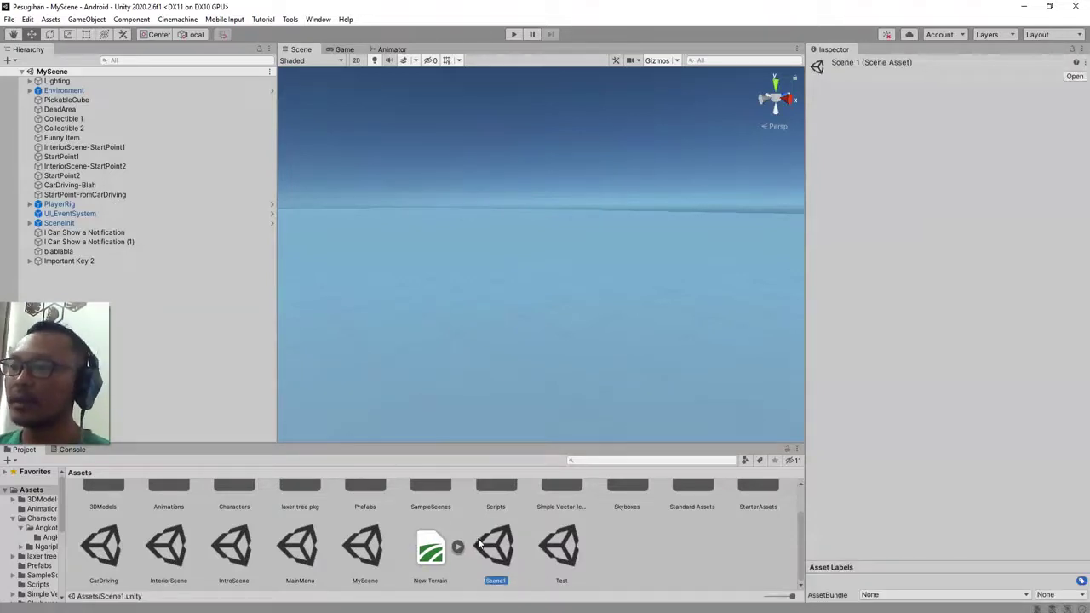
pyautogui.doubleClick(479, 543)
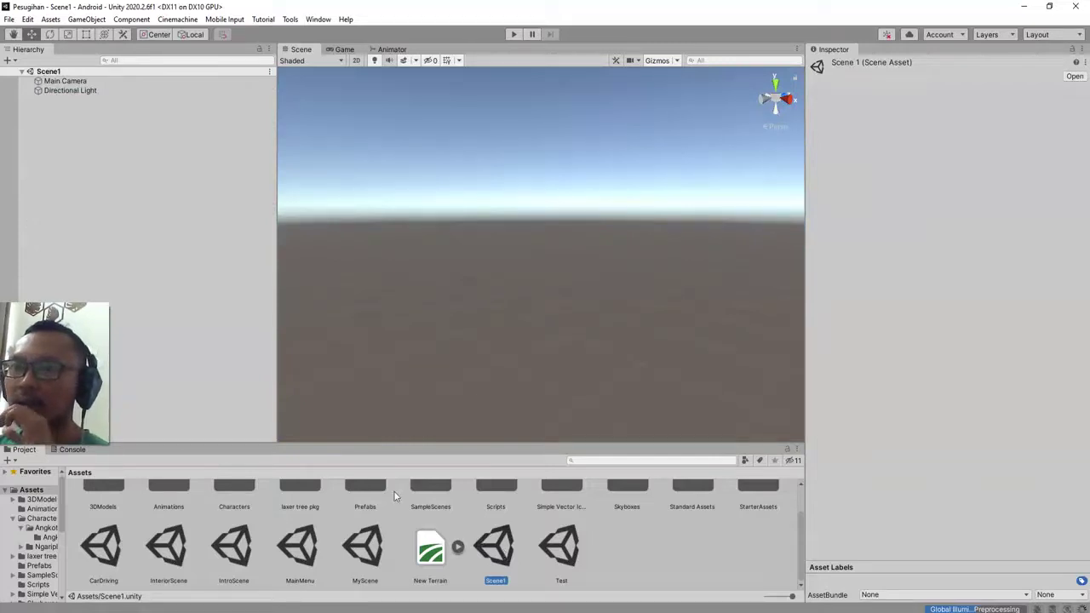
# Add the Breathing Idle model from Characters/AngkotDriver/AngkotDriverOBJ to the Scene1 hierarchy
pyautogui.scroll(1, 230, 521)
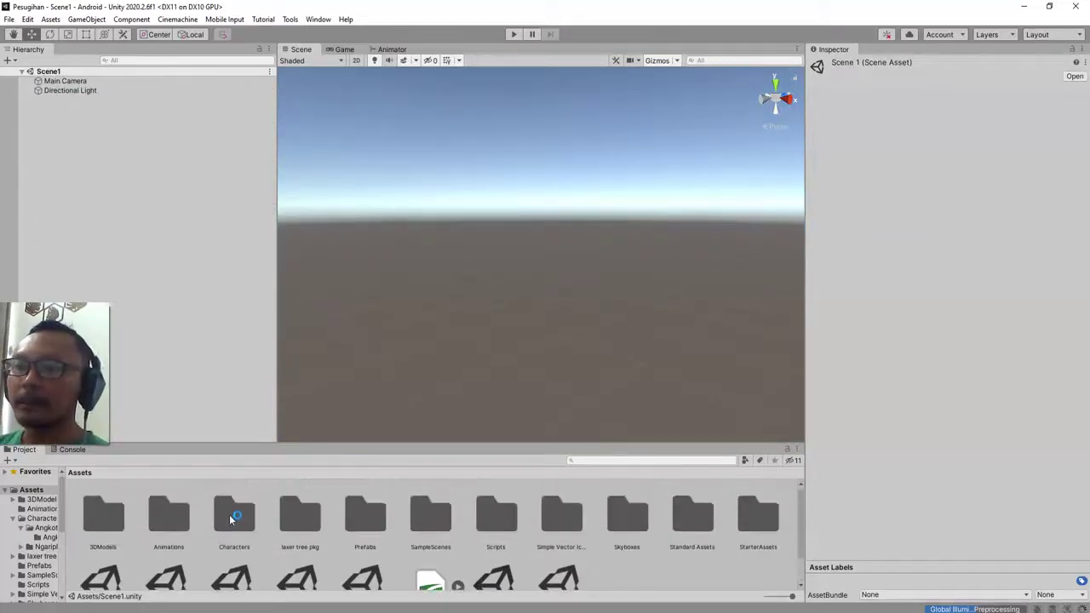
pyautogui.doubleClick(229, 515)
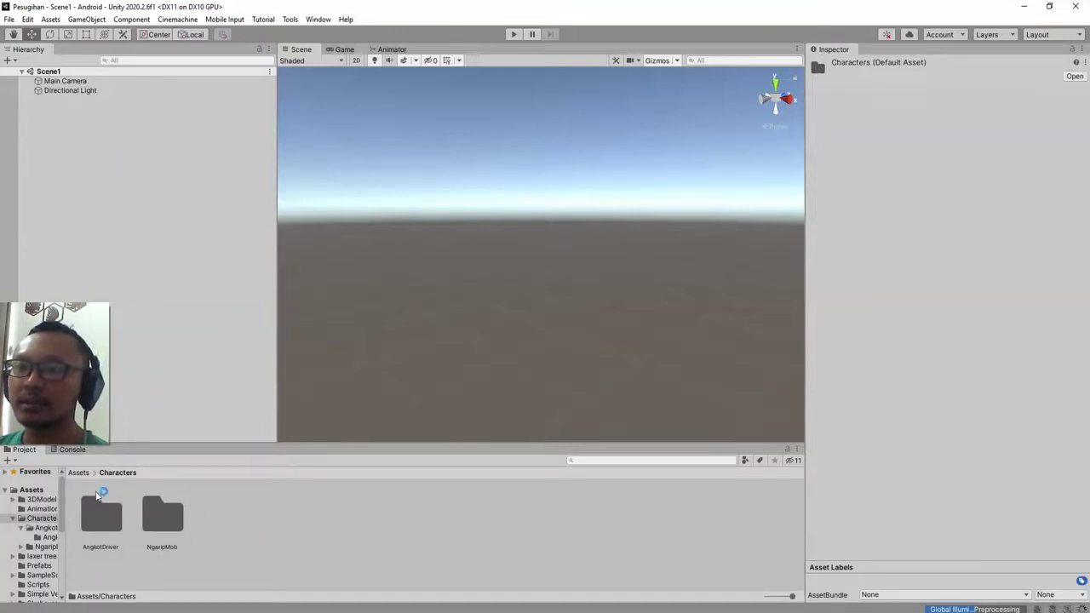
pyautogui.doubleClick(109, 526)
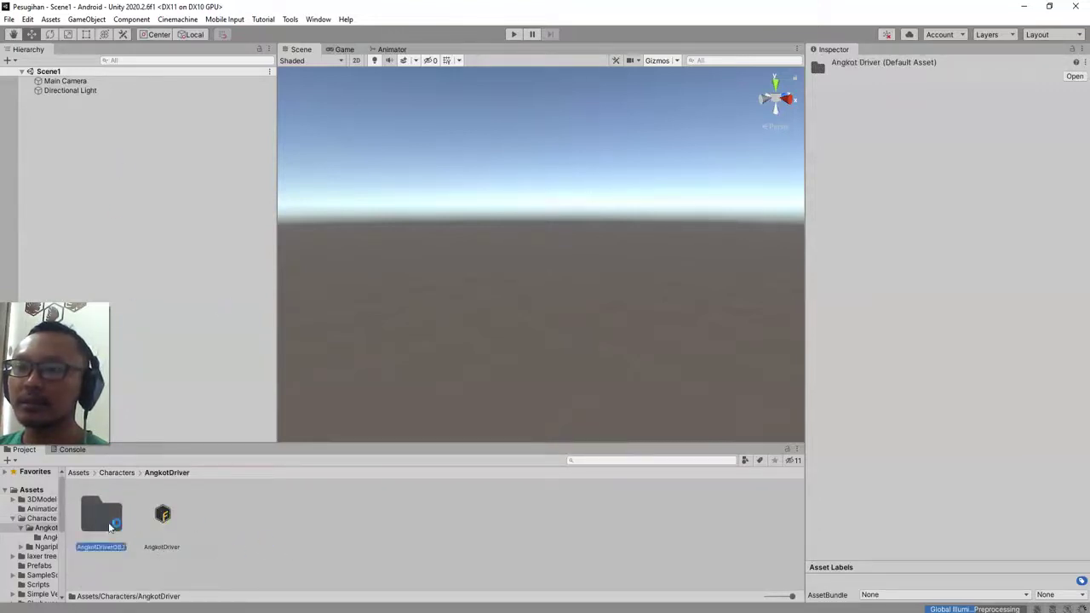
pyautogui.doubleClick(106, 521)
pyautogui.scroll(-2, 267, 543)
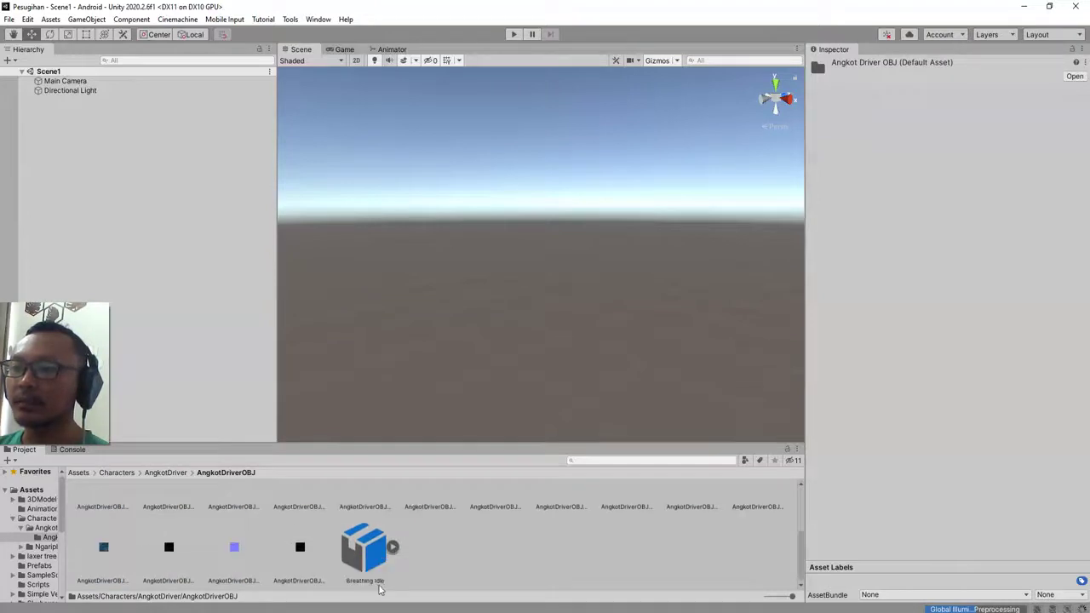
pyautogui.moveTo(375, 575); pyautogui.dragTo(171, 177)
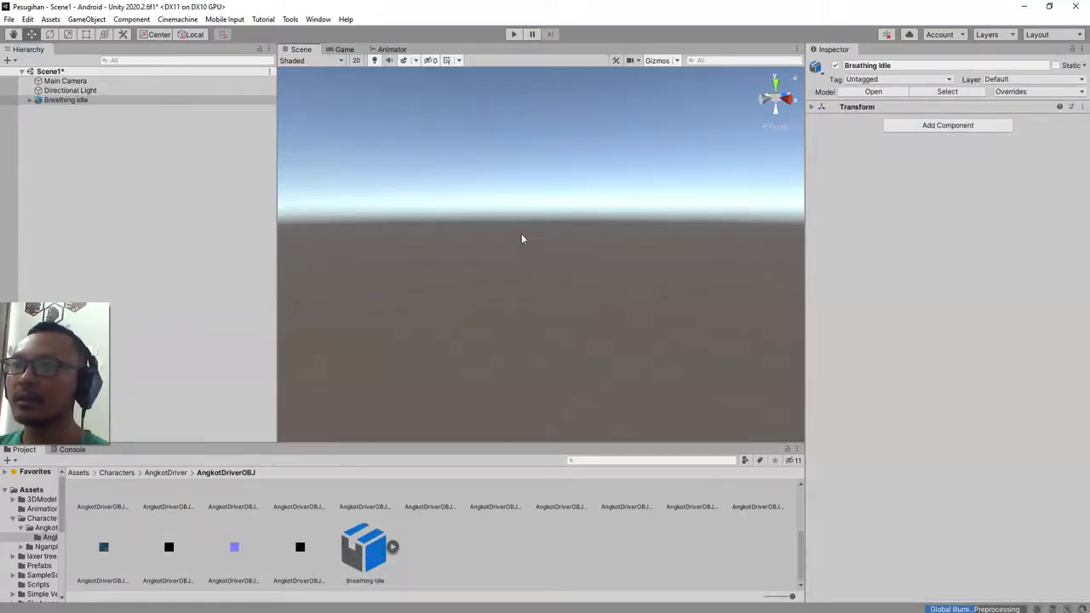
# Enlarge the asset browser area and apply the skin-coloured body texture to the Breathing Idle character's body
pyautogui.press('f')
pyautogui.keyDown('alt'); pyautogui.moveTo(706, 307); pyautogui.dragTo(535, 321); pyautogui.keyUp('alt')
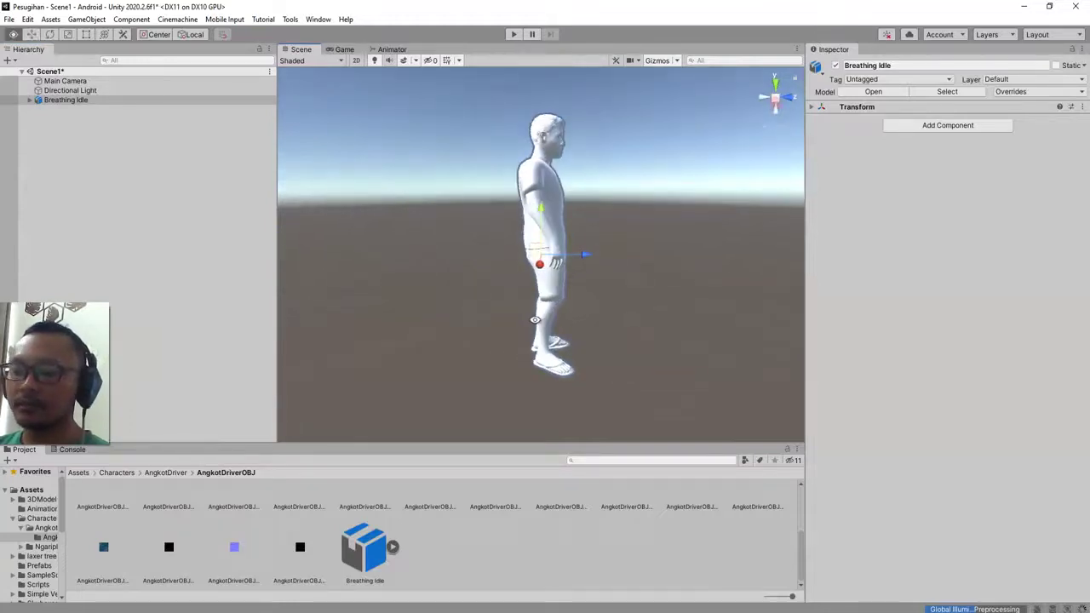
pyautogui.keyDown('alt'); pyautogui.moveTo(676, 293); pyautogui.dragTo(1022, 317); pyautogui.keyUp('alt')
pyautogui.scroll(3, 485, 479)
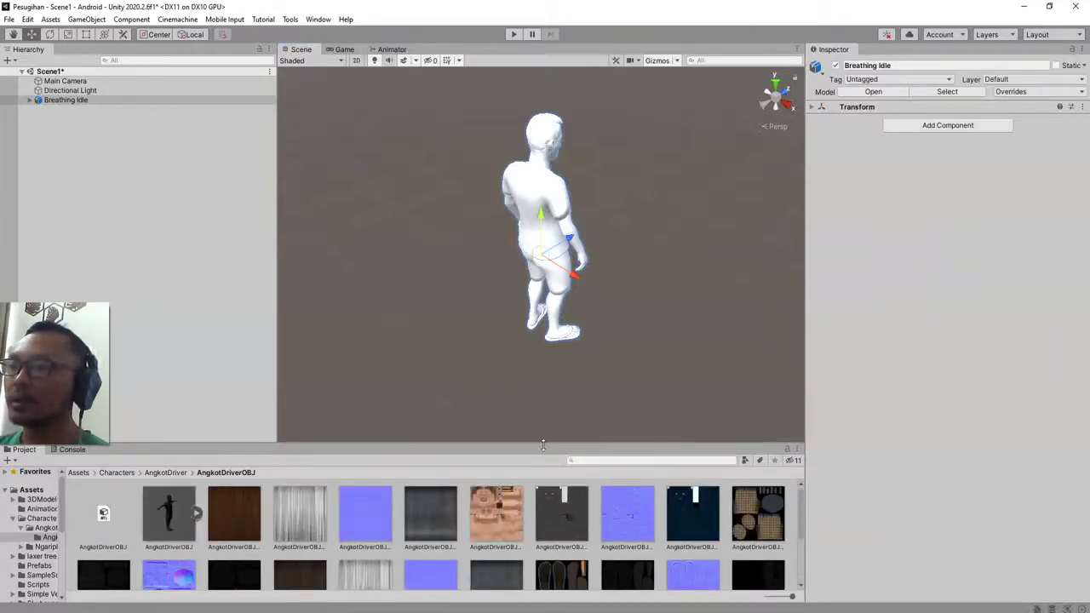
pyautogui.moveTo(543, 445); pyautogui.dragTo(543, 400)
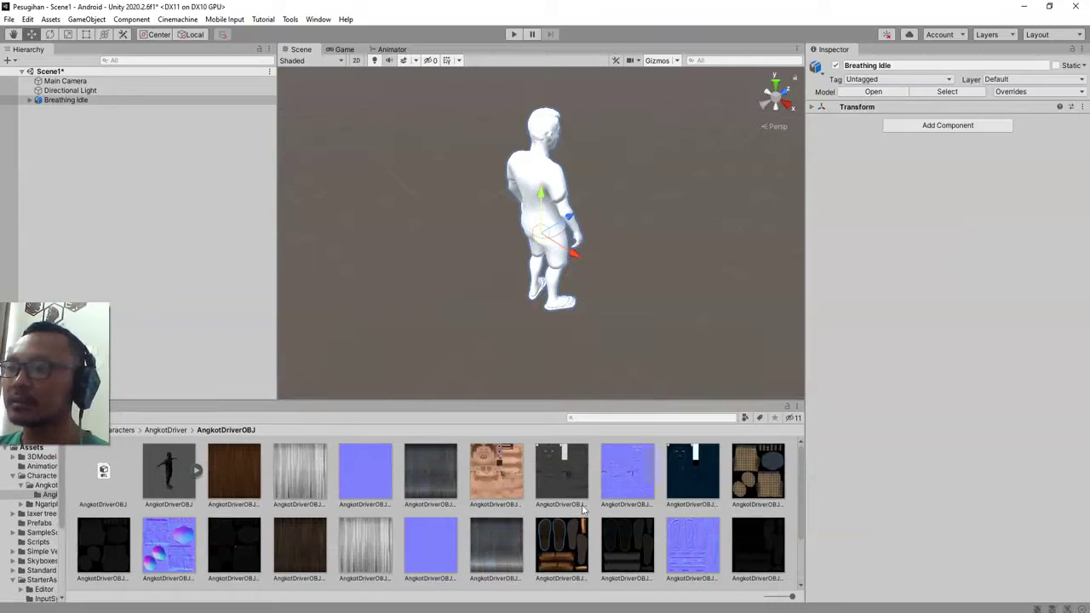
pyautogui.keyDown('alt'); pyautogui.moveTo(585, 266); pyautogui.dragTo(469, 194); pyautogui.keyUp('alt')
pyautogui.moveTo(596, 162); pyautogui.dragTo(567, 279, button='middle')
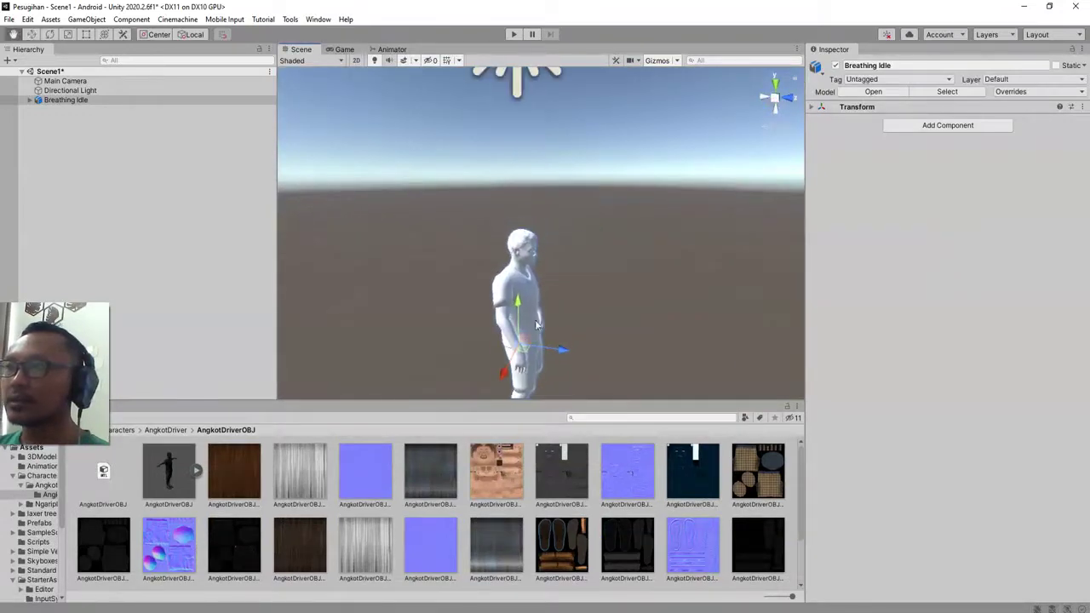
pyautogui.scroll(5, 567, 279)
pyautogui.scroll(5, 564, 286)
pyautogui.keyDown('alt'); pyautogui.moveTo(510, 327); pyautogui.dragTo(466, 276); pyautogui.keyUp('alt')
pyautogui.moveTo(494, 472); pyautogui.dragTo(426, 309)
# Try the AngkotDriverOBJ_Body_specular texture on the character's Tops mesh
pyautogui.scroll(-6, 426, 308)
pyautogui.keyDown('alt'); pyautogui.moveTo(531, 306); pyautogui.dragTo(426, 286); pyautogui.keyUp('alt')
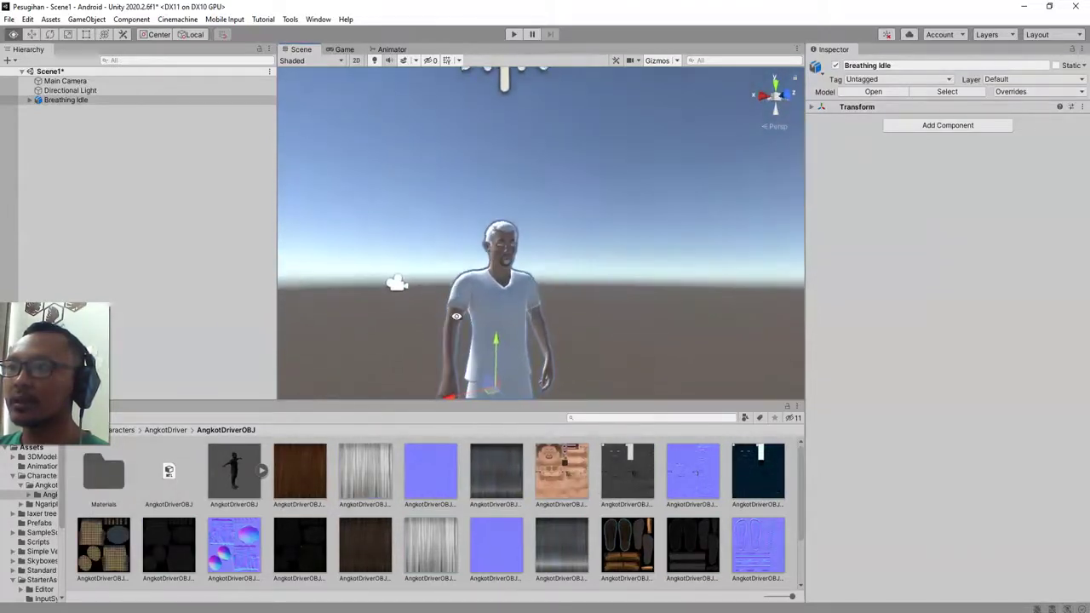
pyautogui.scroll(5, 509, 328)
pyautogui.scroll(-1, 509, 328)
pyautogui.moveTo(464, 282); pyautogui.dragTo(526, 183, button='middle')
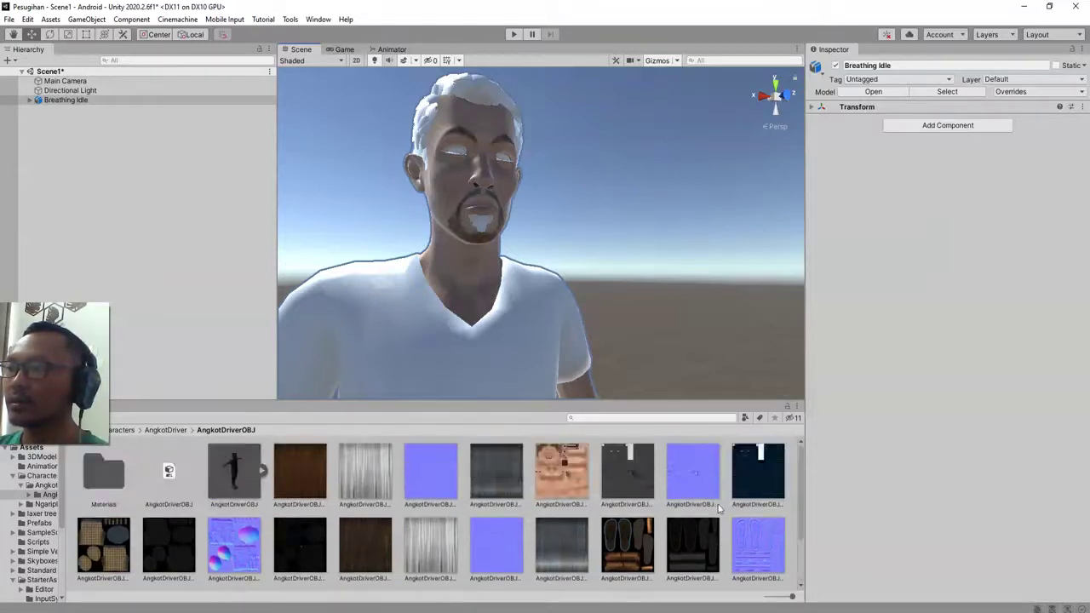
pyautogui.click(760, 493)
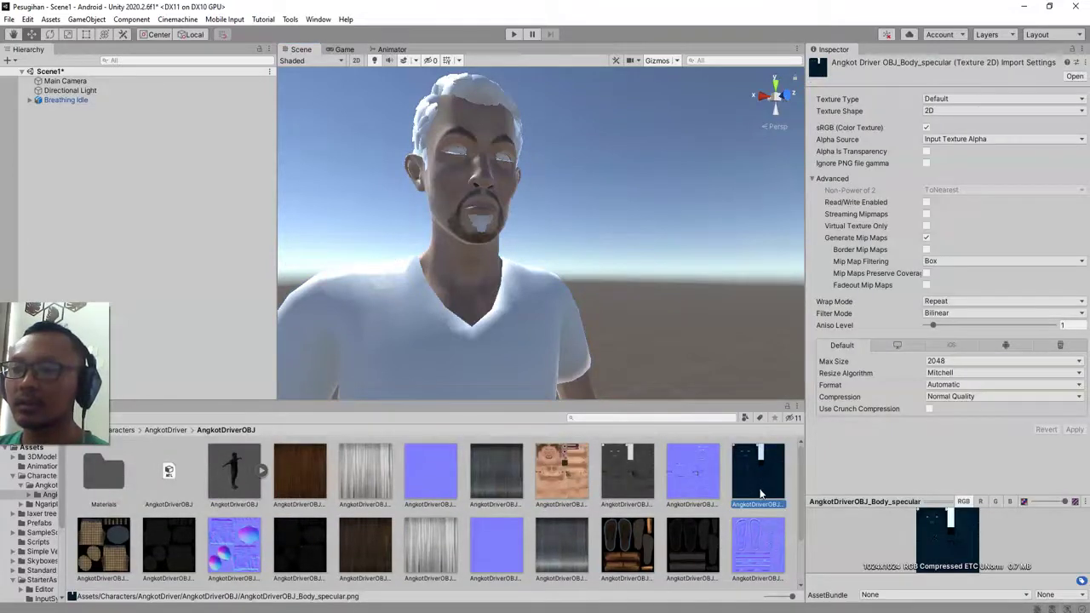
pyautogui.moveTo(762, 491); pyautogui.dragTo(342, 330)
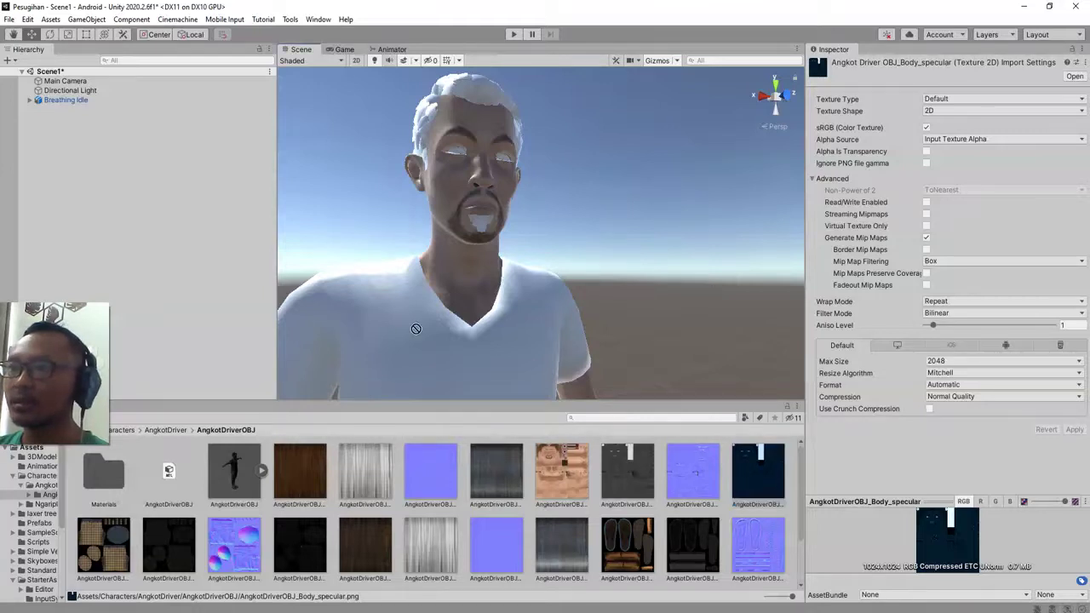
pyautogui.moveTo(416, 329); pyautogui.dragTo(477, 346)
pyautogui.moveTo(553, 366); pyautogui.dragTo(601, 281, button='middle')
pyautogui.moveTo(756, 476); pyautogui.dragTo(507, 196)
pyautogui.click(507, 196)
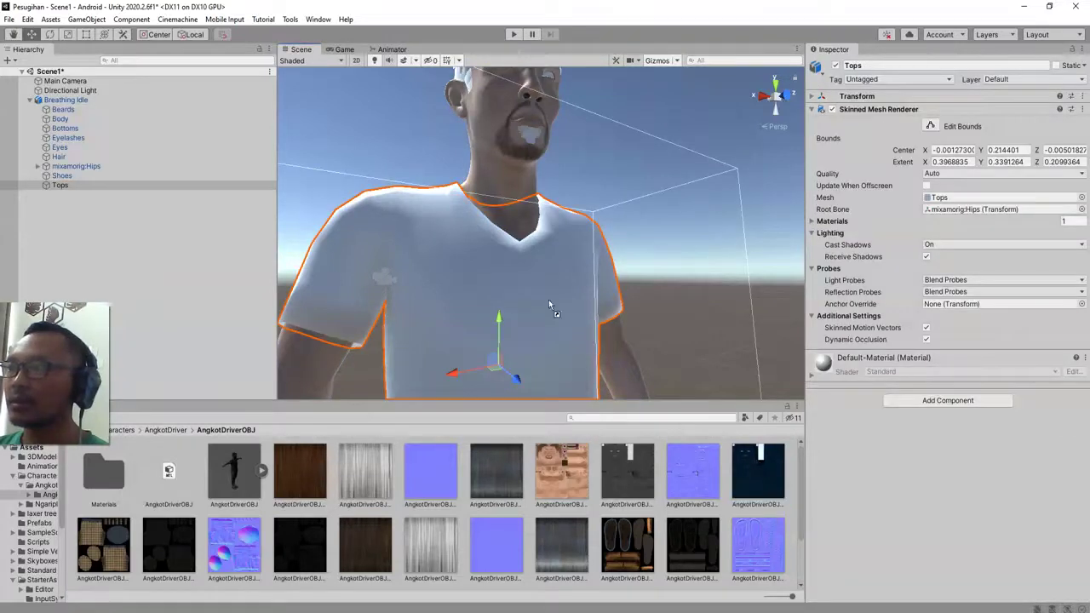
pyautogui.moveTo(550, 304); pyautogui.dragTo(550, 307)
# Apply the blue AngkotDriverOBJ_Top_diffuse texture to the character's Tops mesh
pyautogui.scroll(-3, 571, 341)
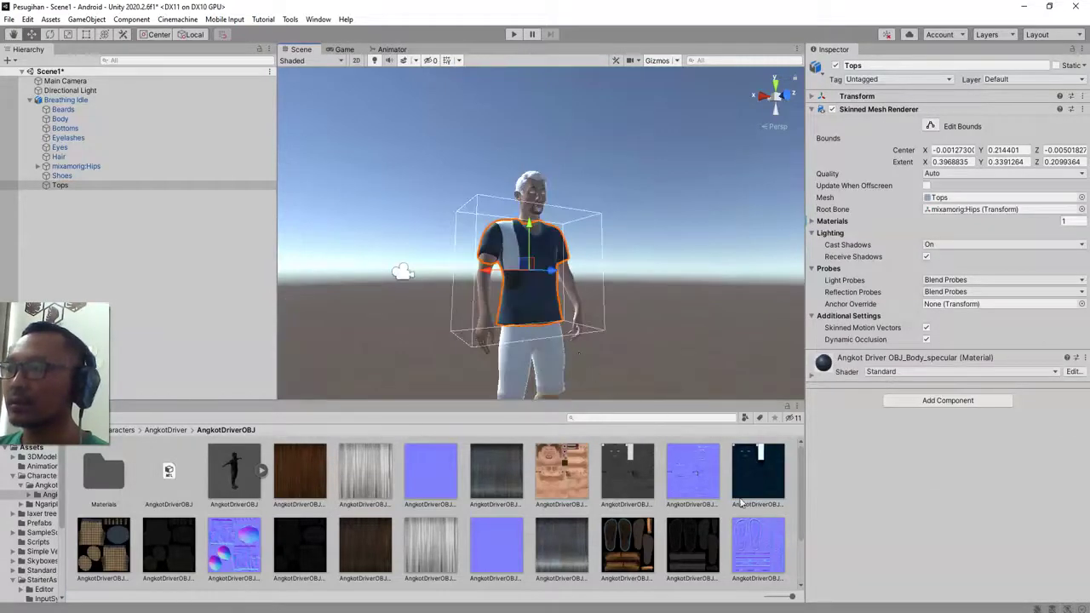
pyautogui.scroll(-2, 596, 524)
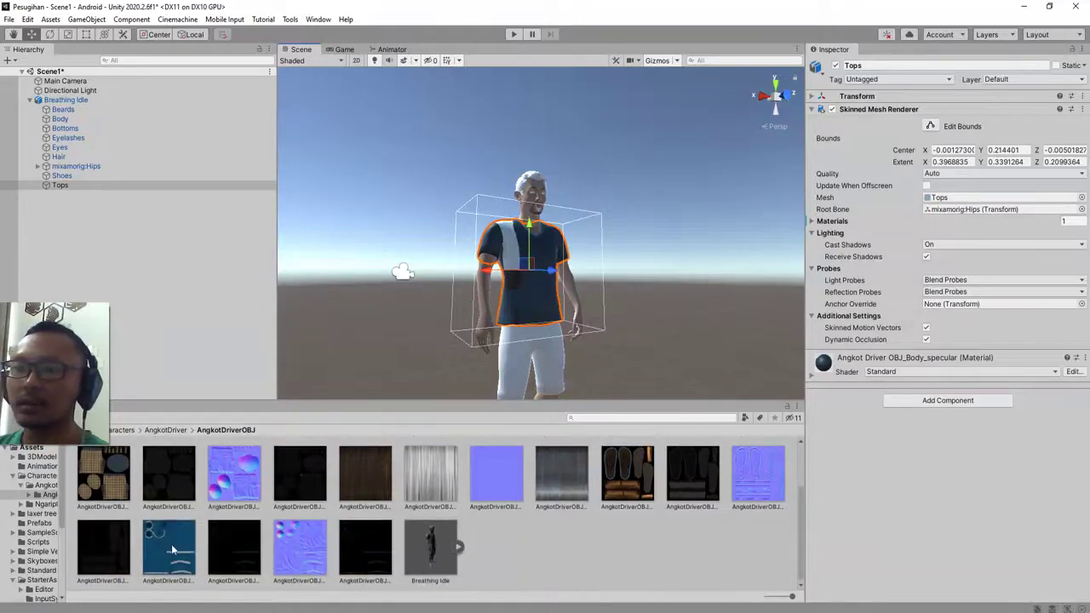
pyautogui.moveTo(171, 549); pyautogui.dragTo(552, 322)
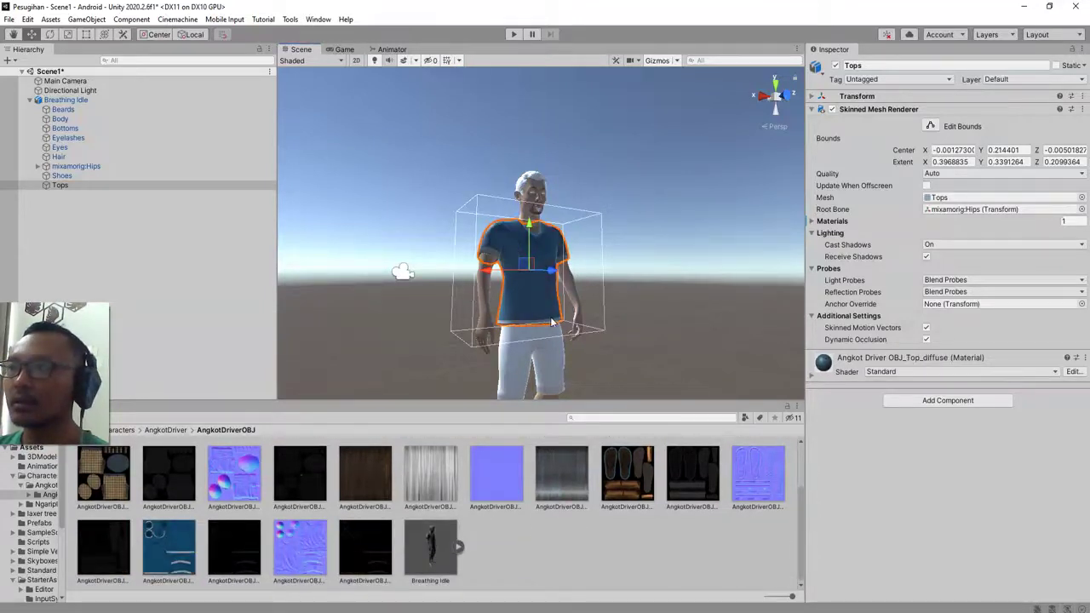
pyautogui.moveTo(552, 322); pyautogui.dragTo(591, 287, button='middle')
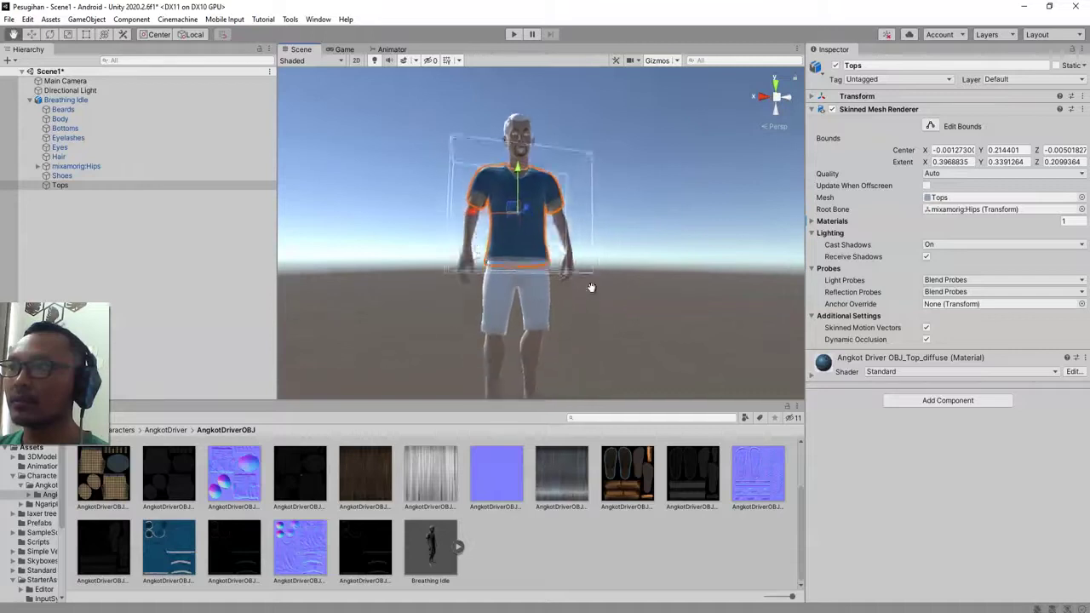
# Apply the checkered AngkotDriverOBJ_Bottom_diffuse texture to the character's Bottoms mesh
pyautogui.press('f')
pyautogui.click(545, 313)
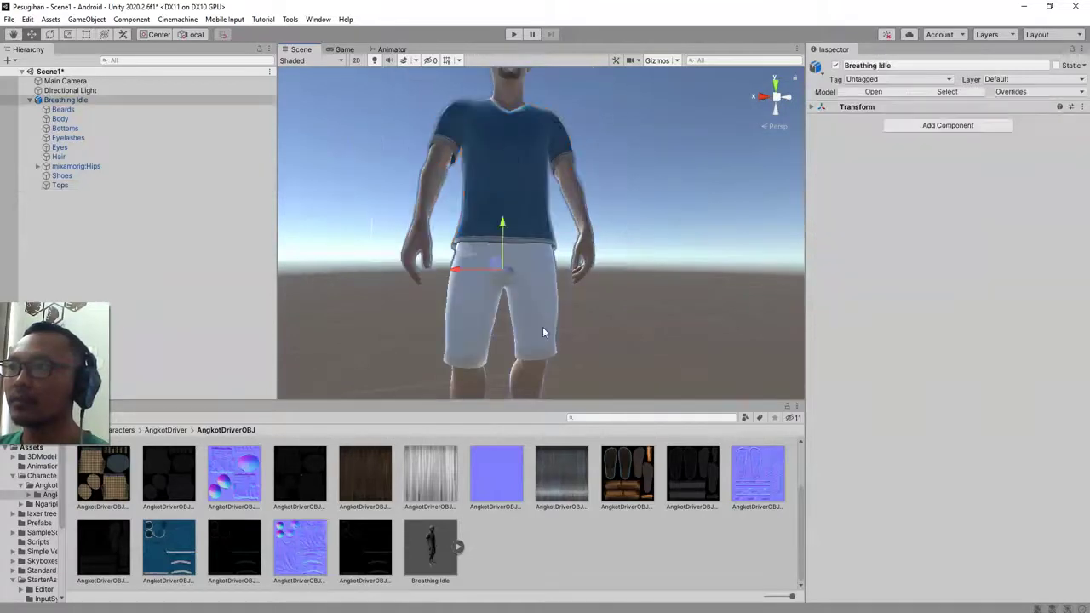
pyautogui.click(542, 332)
pyautogui.press('f')
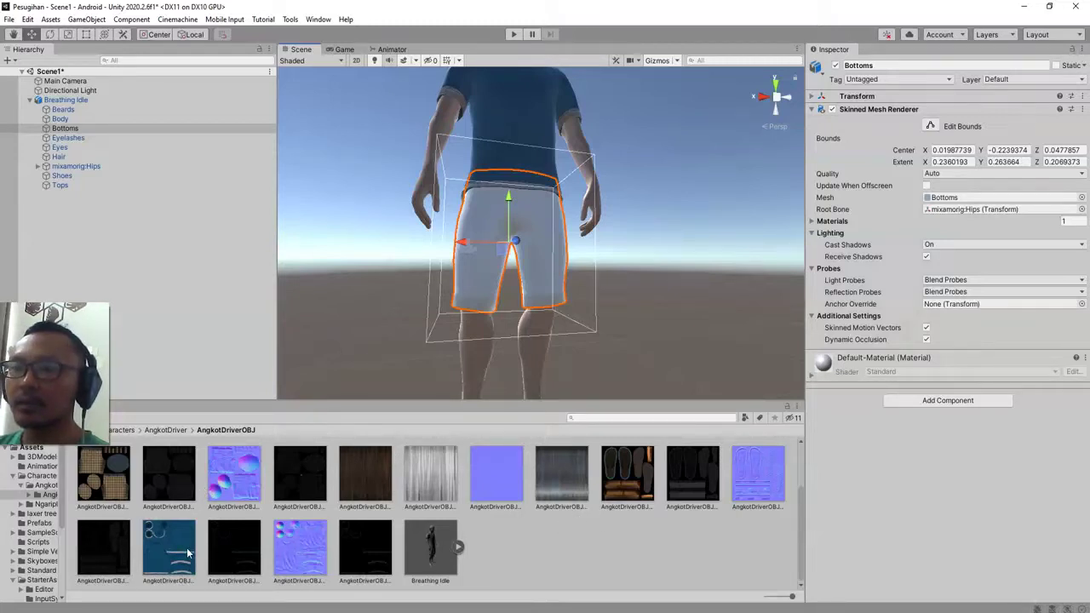
pyautogui.moveTo(124, 509); pyautogui.dragTo(530, 243)
# Apply the AngkotDriverOBJ_Shoes_diffuse texture to the Shoes mesh on the character's feet
pyautogui.keyDown('alt'); pyautogui.moveTo(579, 333); pyautogui.dragTo(470, 315); pyautogui.keyUp('alt')
pyautogui.moveTo(577, 380); pyautogui.dragTo(592, 261, button='middle')
pyautogui.scroll(2, 518, 311)
pyautogui.scroll(-2, 511, 315)
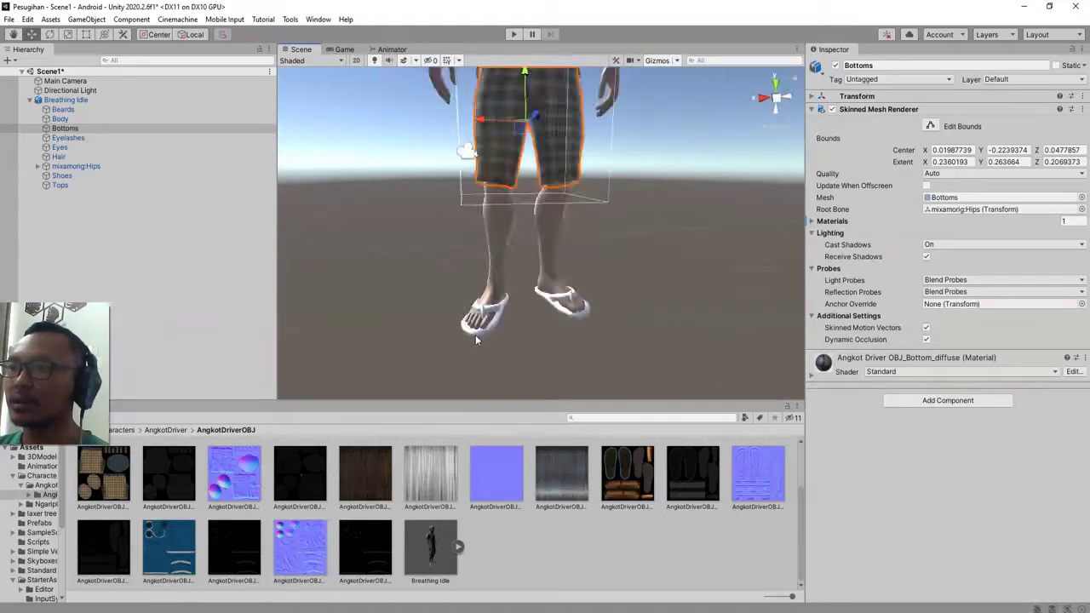
pyautogui.click(499, 318)
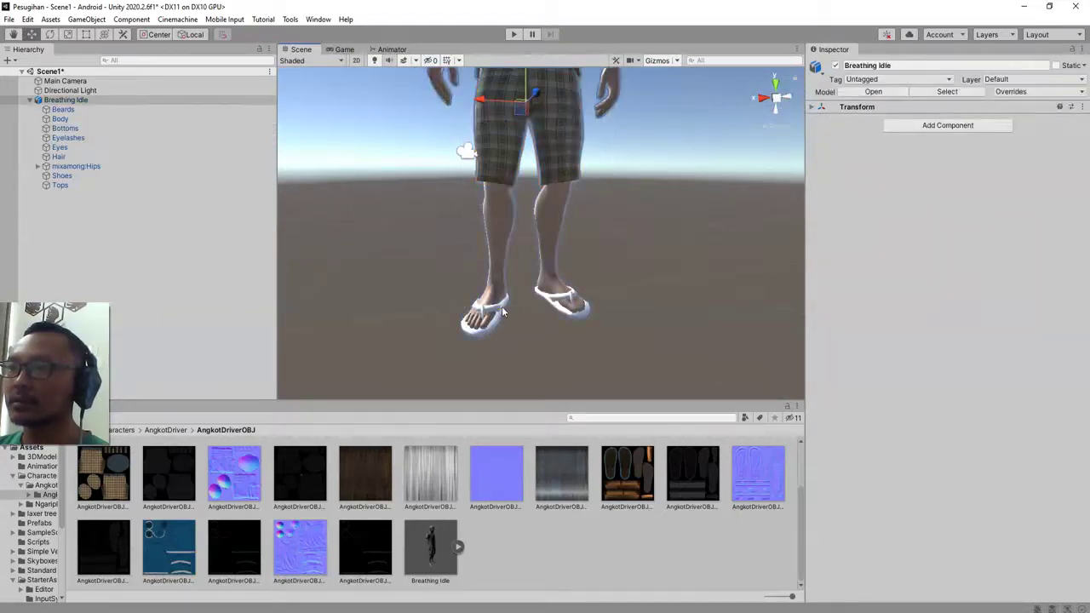
pyautogui.click(502, 313)
pyautogui.scroll(3, 502, 347)
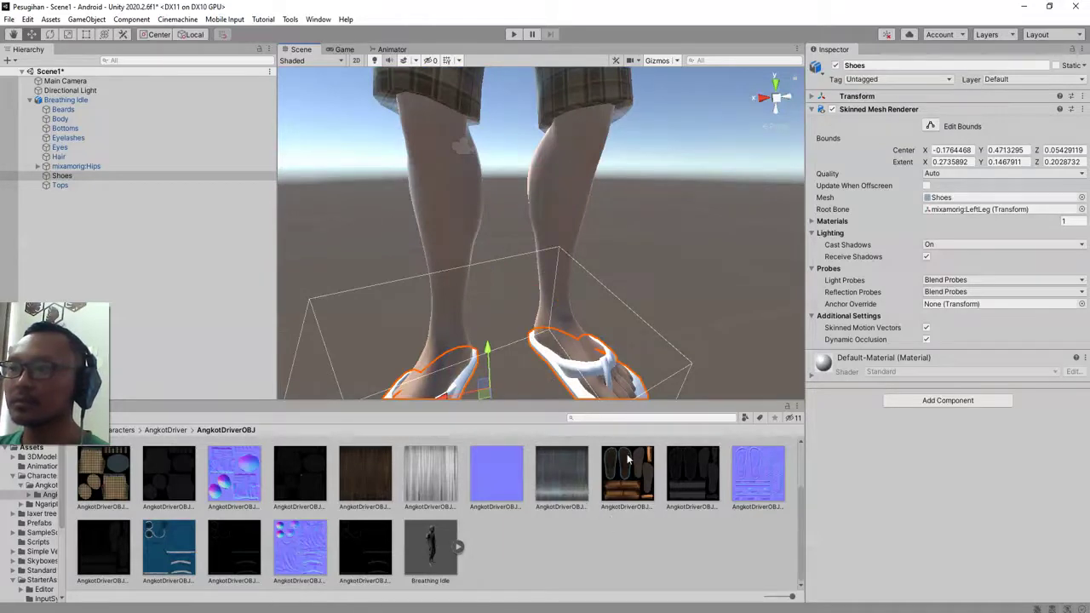
pyautogui.moveTo(628, 473); pyautogui.dragTo(475, 376)
pyautogui.scroll(-4, 566, 361)
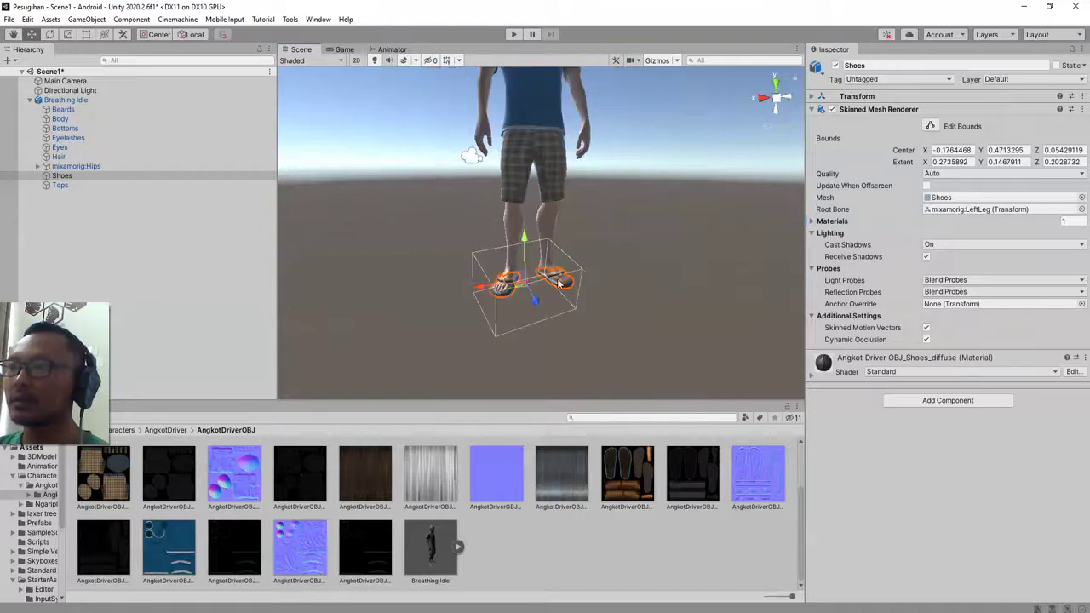
# Examine the character's head up close and select the untextured Eyelashes mesh
pyautogui.moveTo(558, 218); pyautogui.dragTo(535, 403, button='middle')
pyautogui.keyDown('alt'); pyautogui.moveTo(522, 315); pyautogui.dragTo(694, 288); pyautogui.keyUp('alt')
pyautogui.moveTo(551, 199); pyautogui.dragTo(553, 264, button='middle')
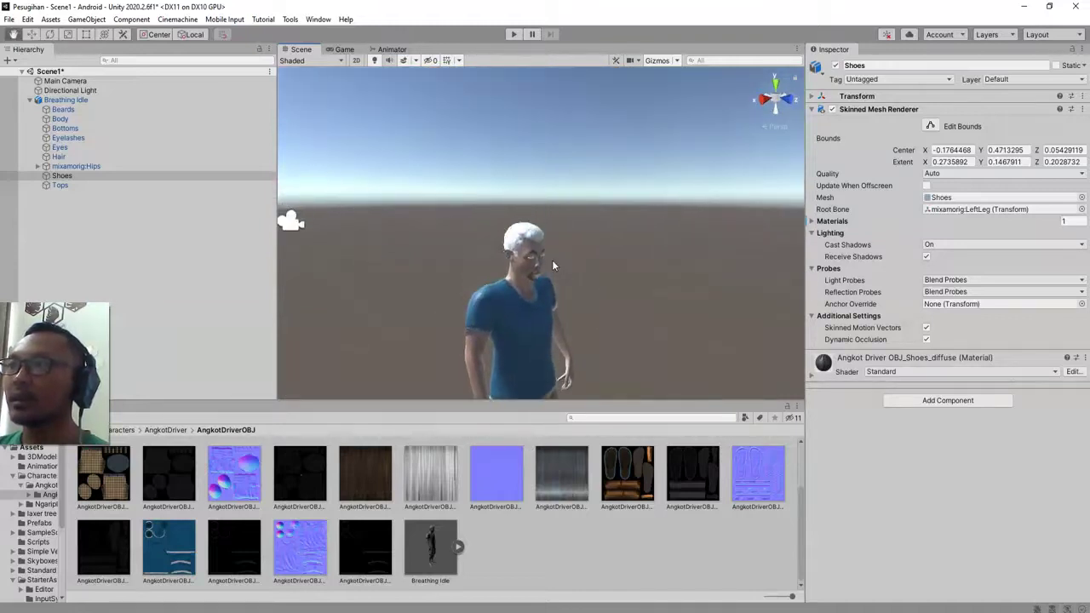
pyautogui.scroll(5, 552, 260)
pyautogui.scroll(-5, 539, 286)
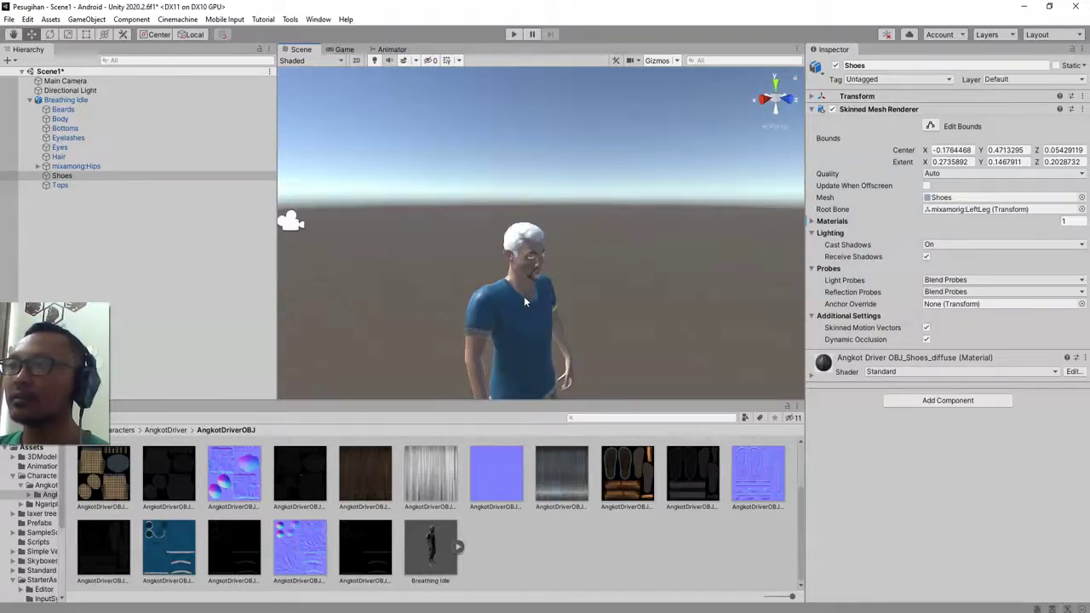
pyautogui.scroll(6, 524, 296)
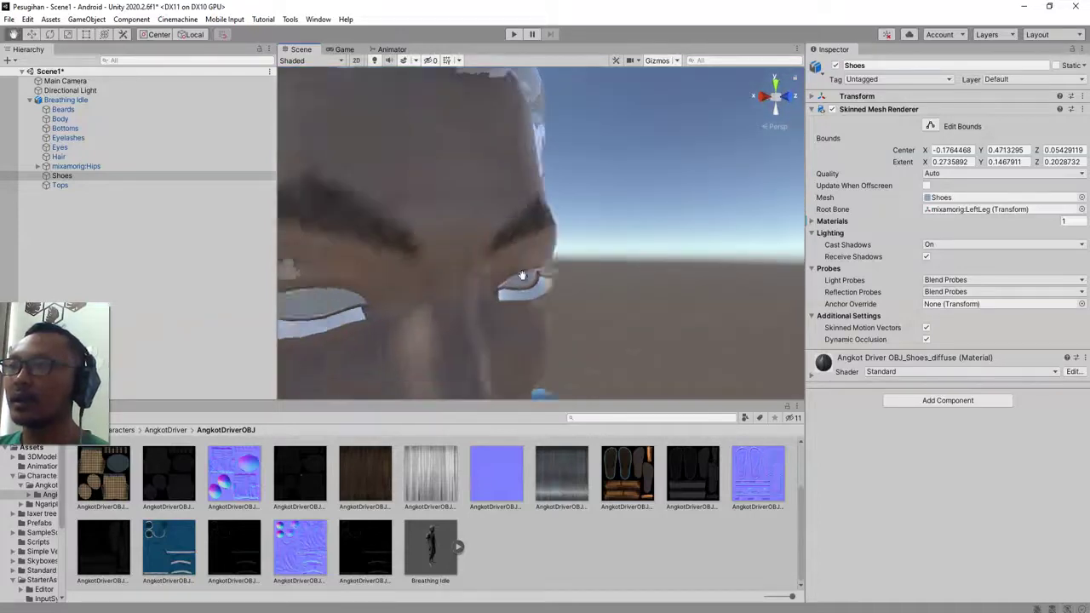
pyautogui.scroll(-3, 522, 275)
pyautogui.click(520, 229)
pyautogui.click(511, 235)
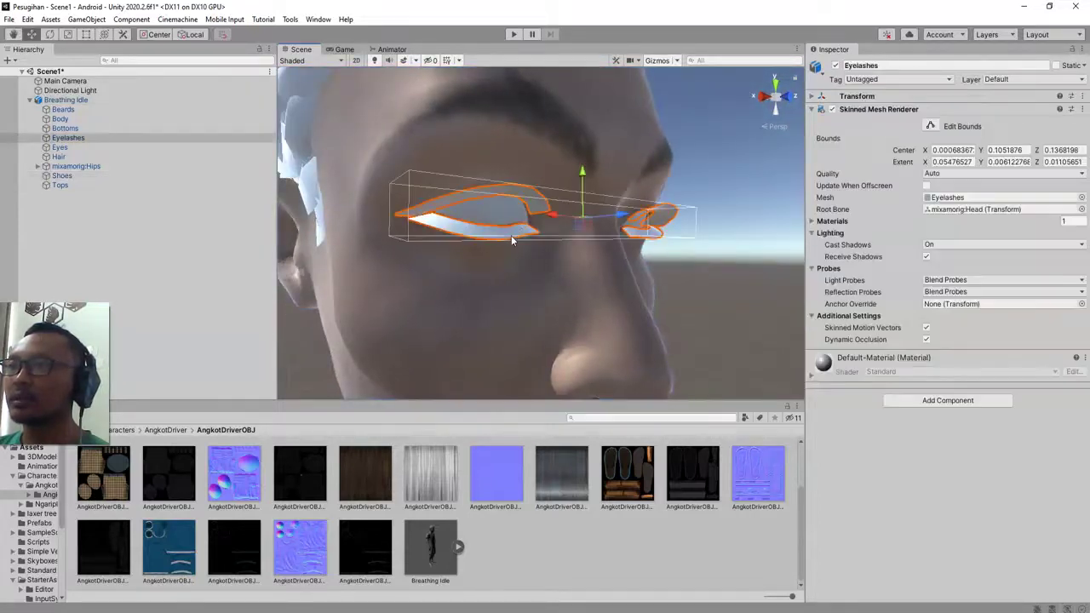
# Check the Top_specular, Bottom_gloss, Bottom_specular and Hair_diffuse textures in the AngkotDriverOBJ folder to identify what each is for
pyautogui.click(615, 559)
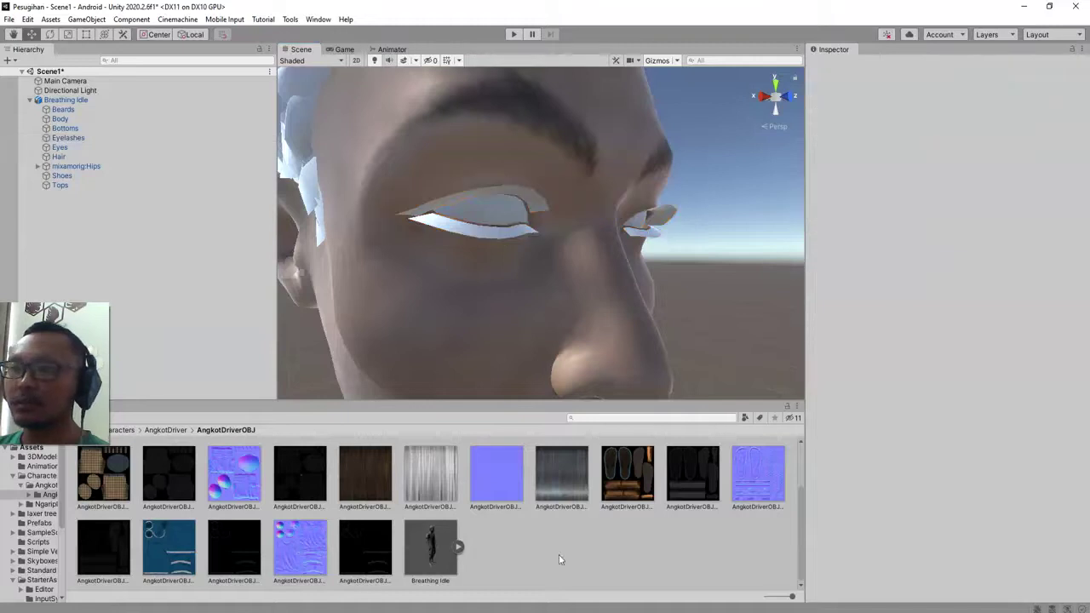
pyautogui.click(366, 549)
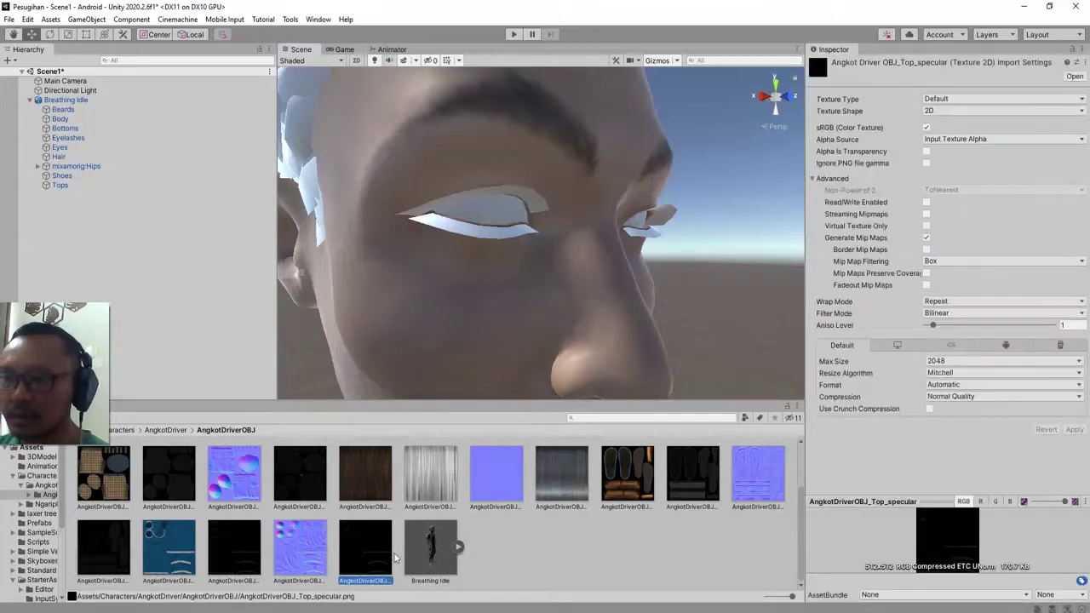
pyautogui.click(165, 480)
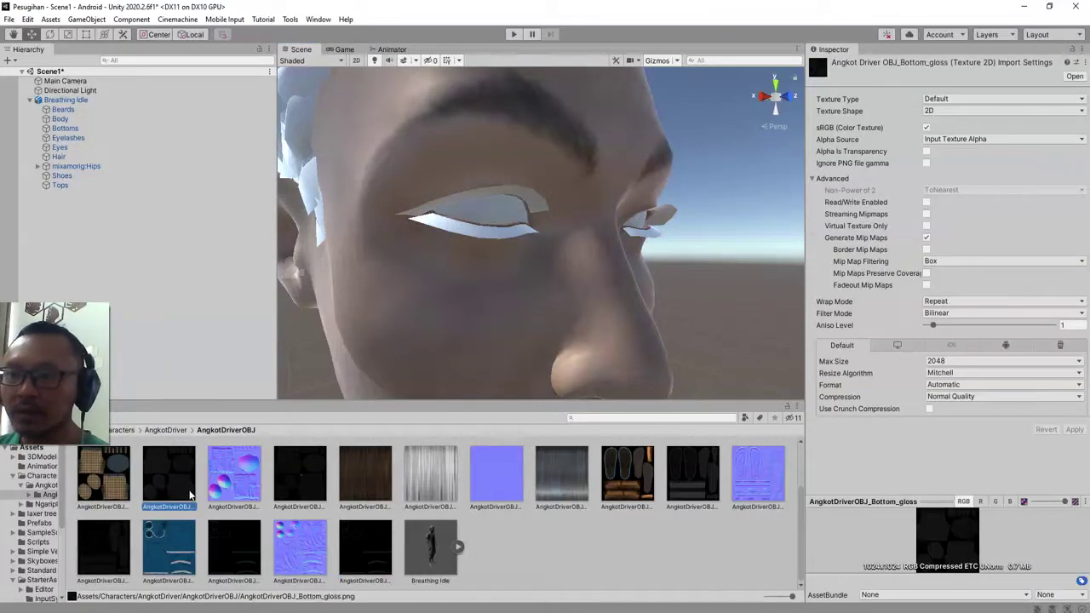
pyautogui.click(291, 482)
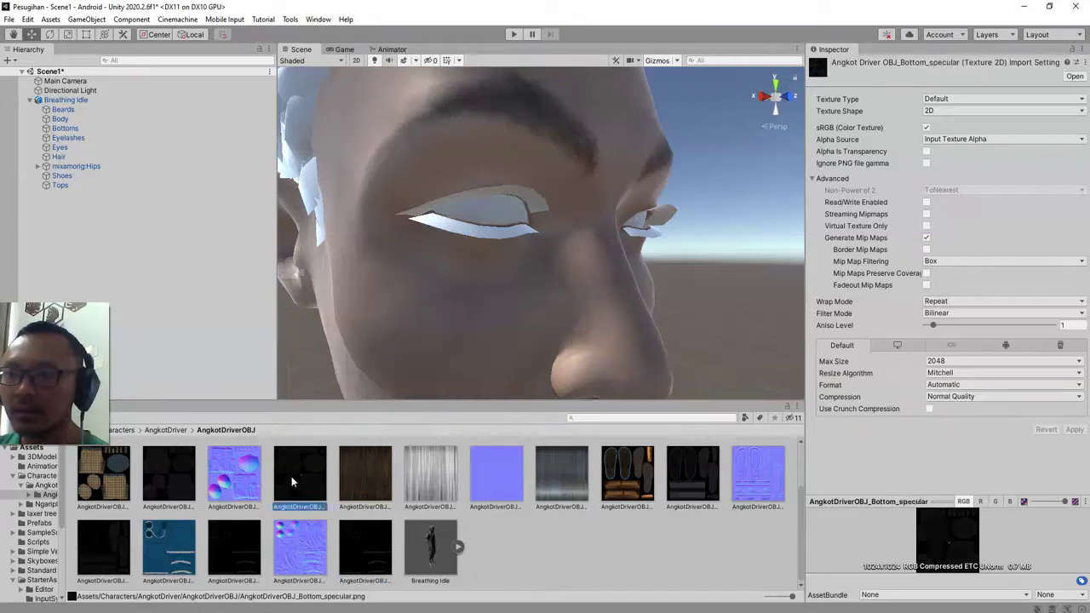
pyautogui.click(371, 483)
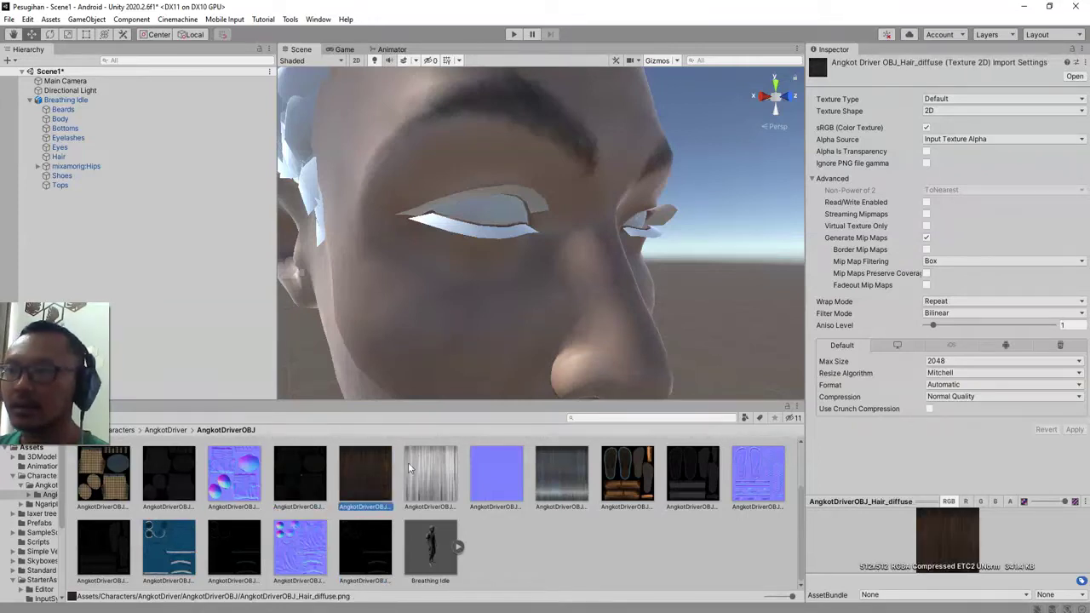
# Try to apply the dark brown AngkotDriverOBJ_Hair_diffuse texture to the character's hair
pyautogui.moveTo(407, 463); pyautogui.dragTo(303, 121)
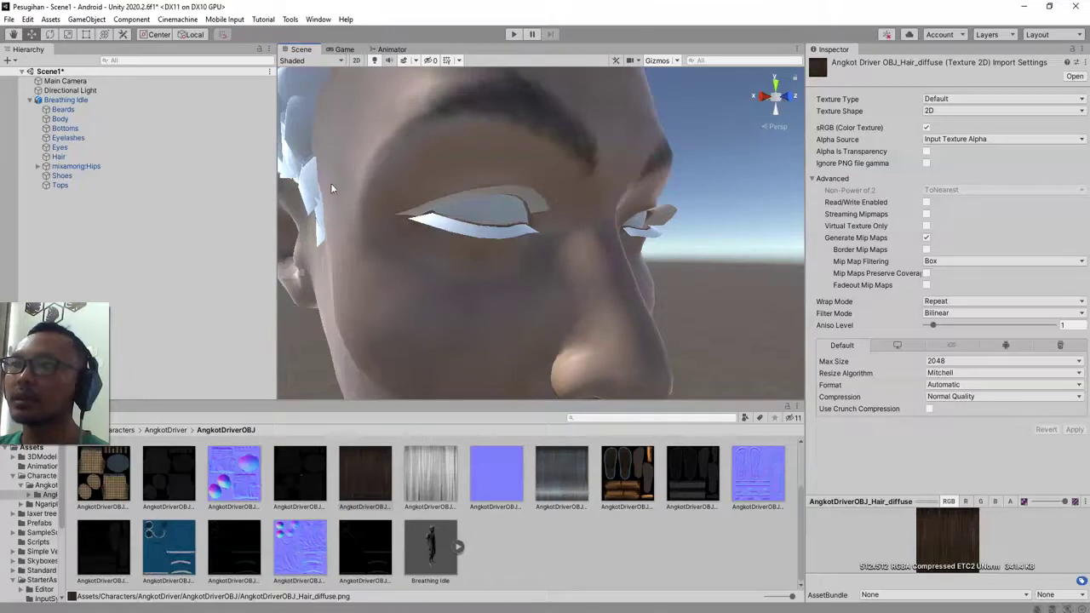
pyautogui.click(286, 152)
pyautogui.click(286, 152)
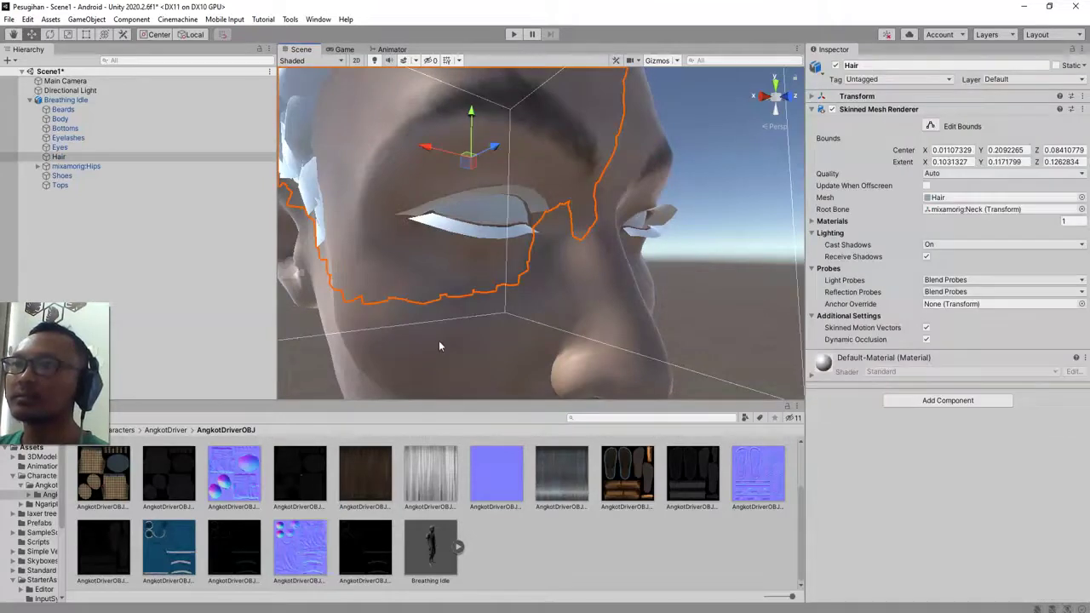
pyautogui.moveTo(440, 342); pyautogui.dragTo(462, 360, button='middle')
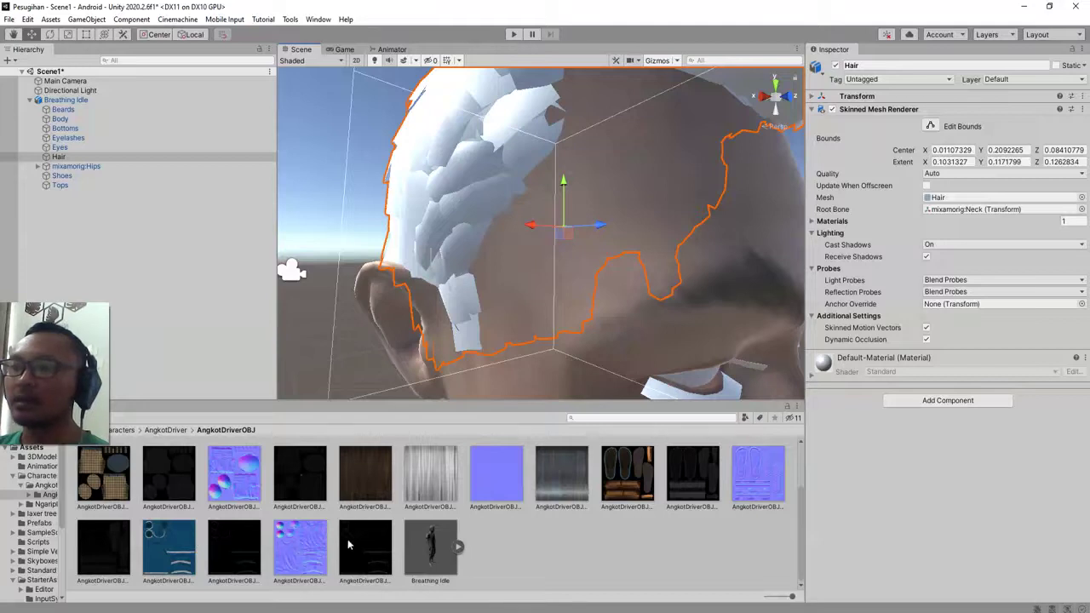
pyautogui.click(344, 486)
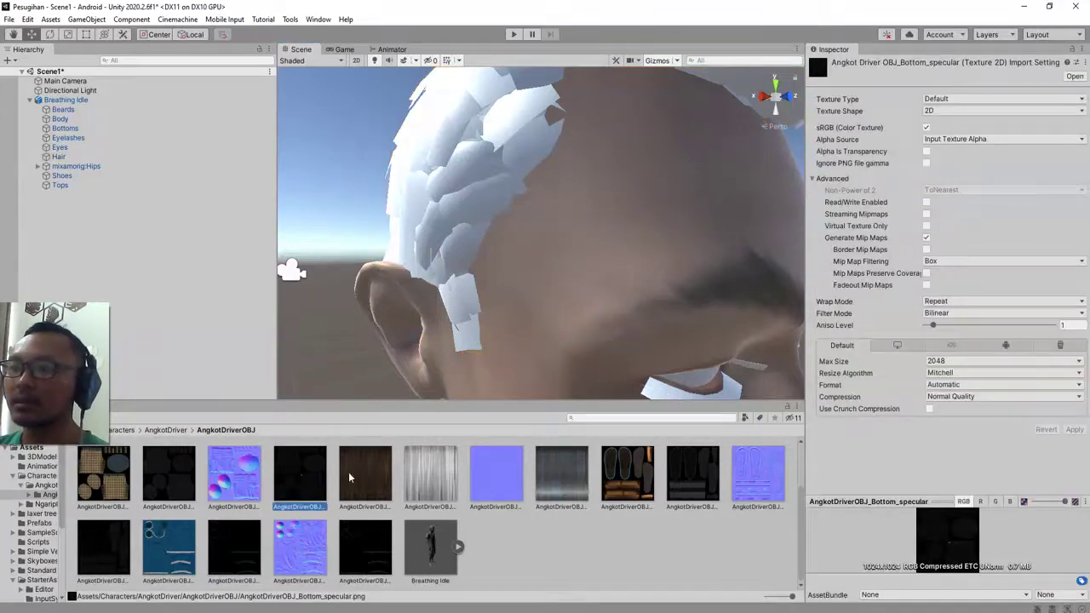
pyautogui.moveTo(379, 488); pyautogui.dragTo(469, 174)
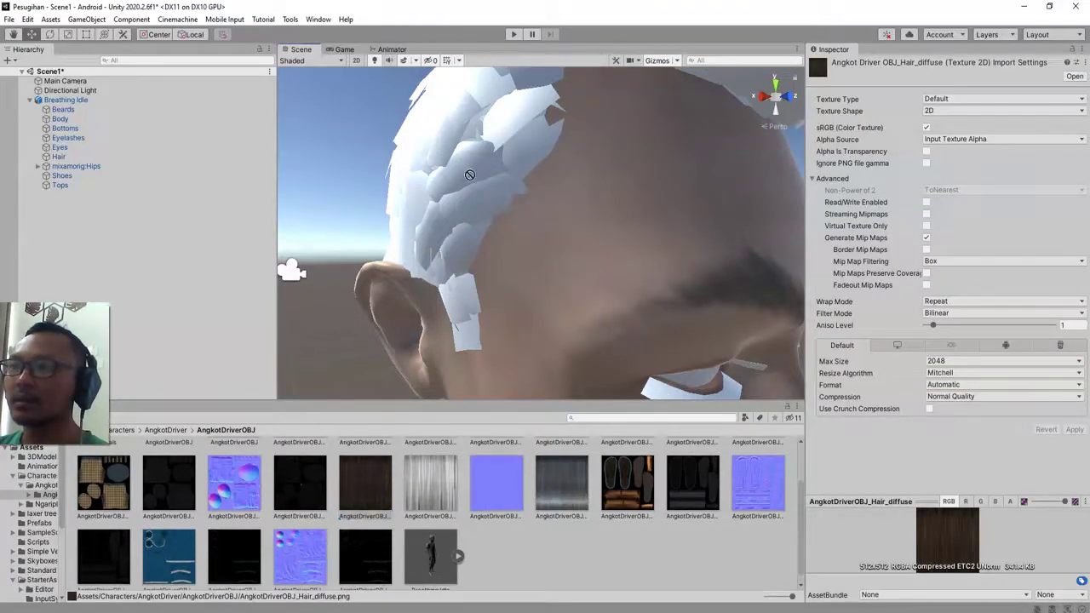
# Select the Hair mesh and compare the Bottom_specular, Beard_diffuse and Hair_diffuse textures to find the one for the hair
pyautogui.click(476, 170)
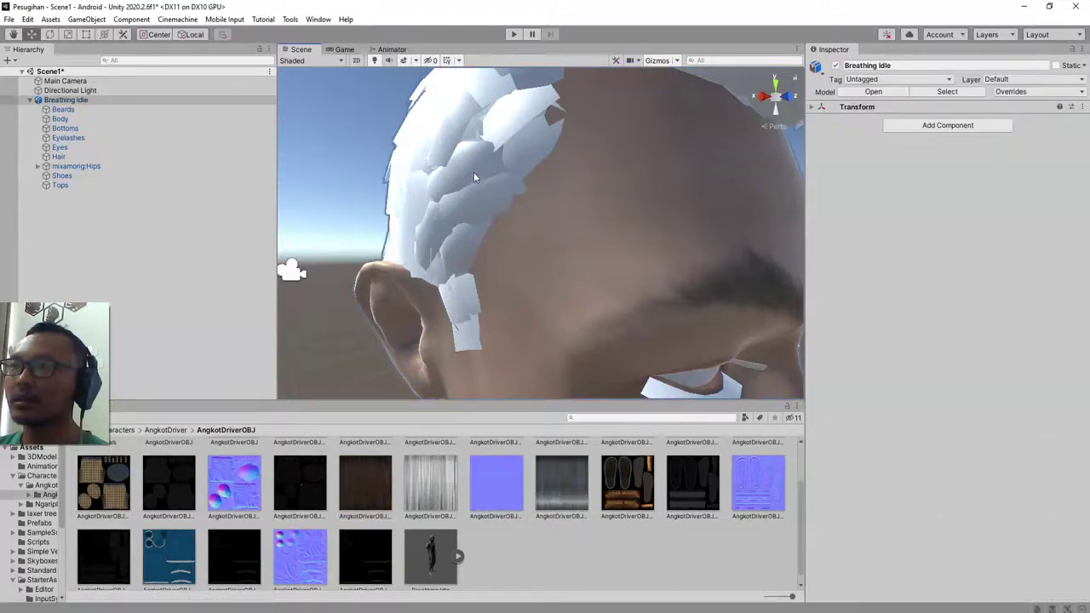
pyautogui.click(478, 228)
pyautogui.moveTo(481, 234); pyautogui.dragTo(488, 269, button='middle')
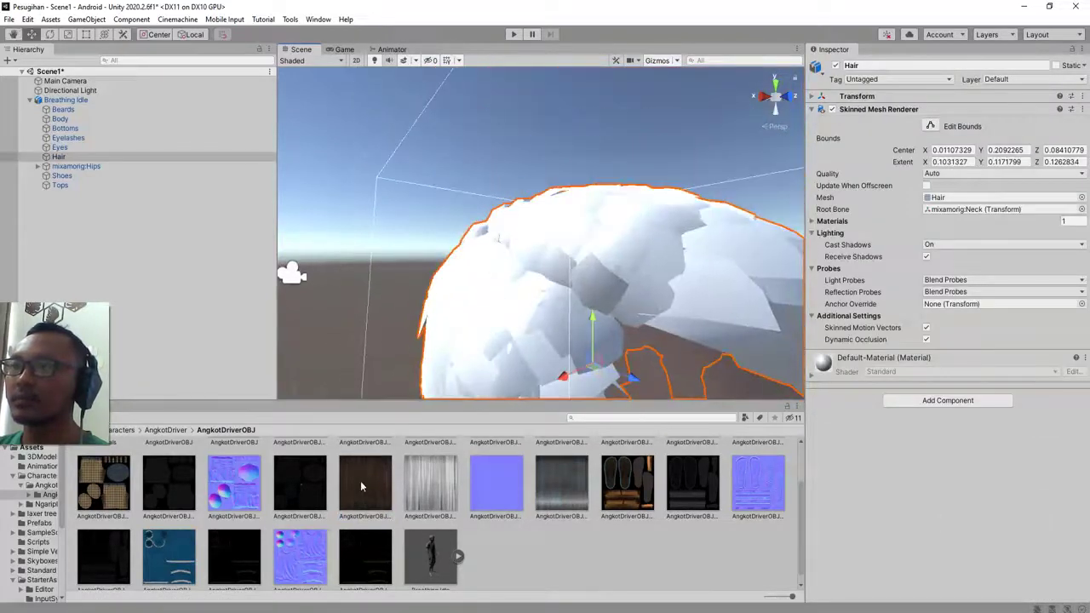
pyautogui.scroll(2, 383, 511)
pyautogui.scroll(-1, 390, 519)
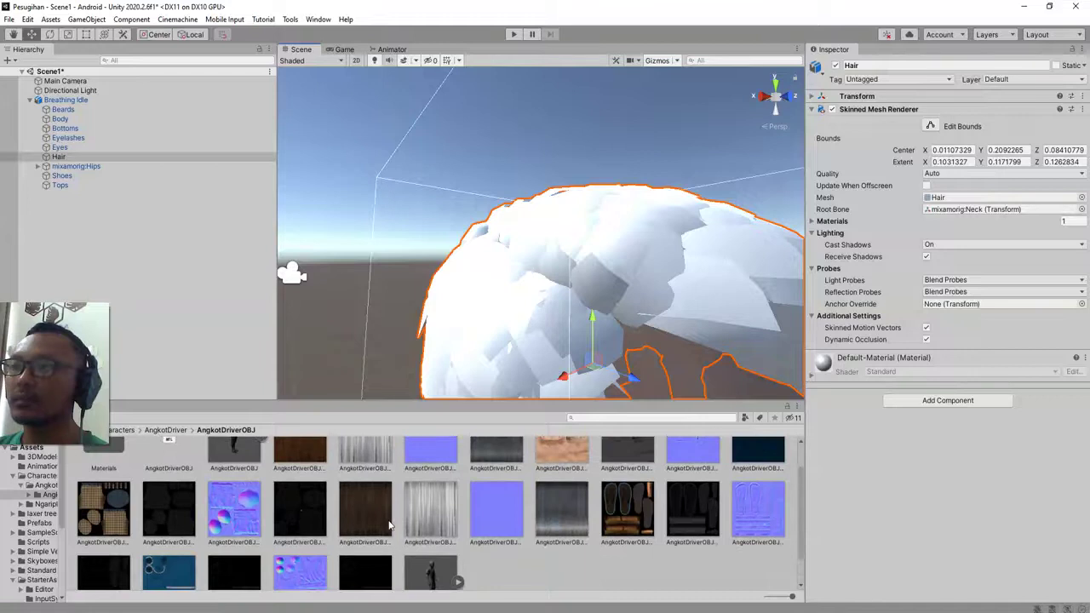
pyautogui.click(295, 513)
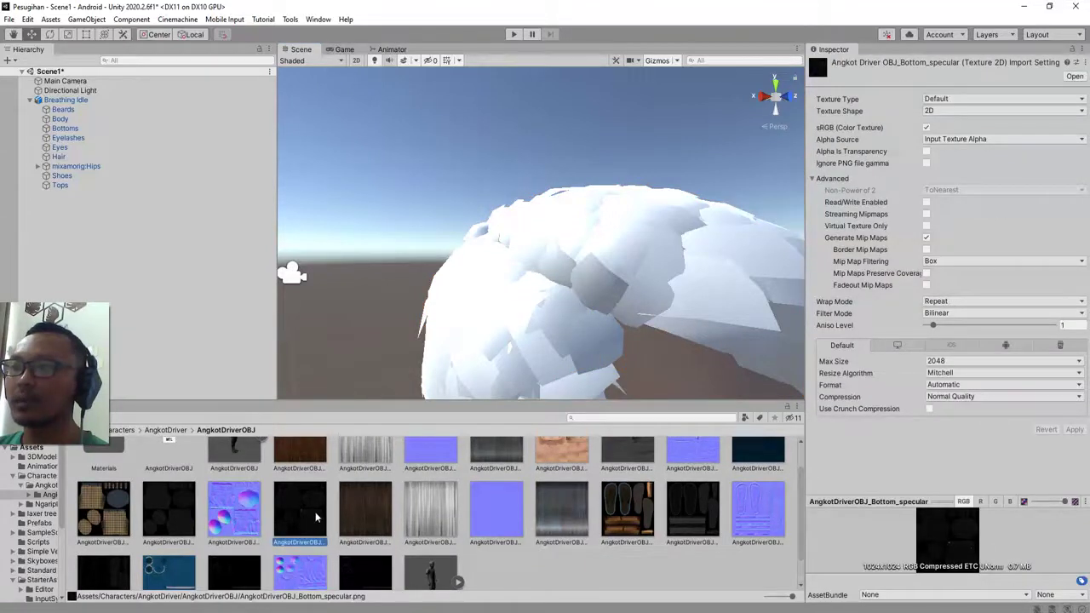
pyautogui.scroll(1, 436, 487)
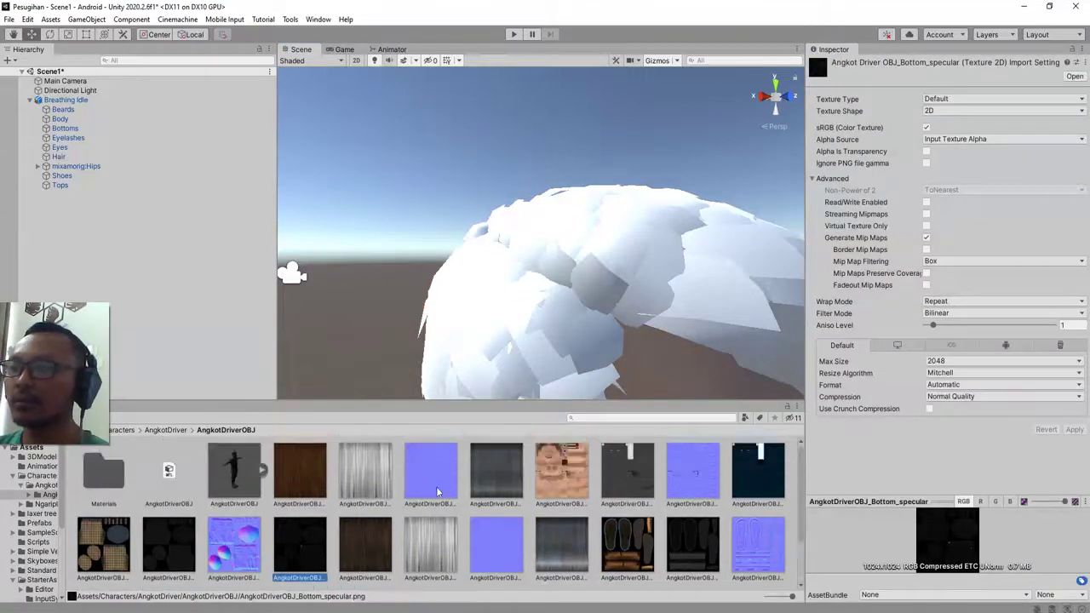
pyautogui.click(315, 474)
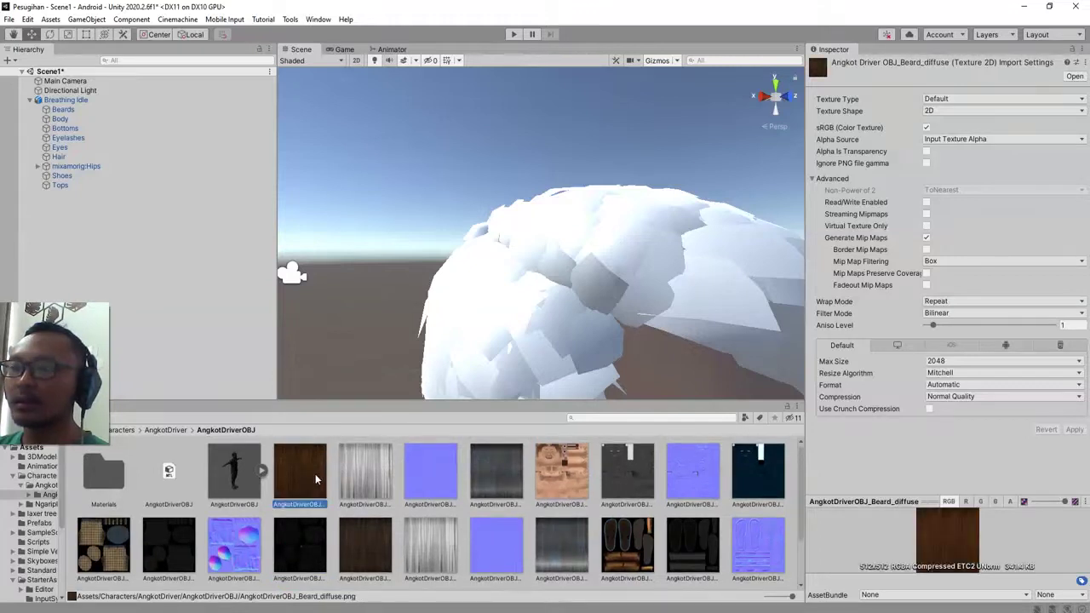
pyautogui.click(317, 526)
pyautogui.click(349, 532)
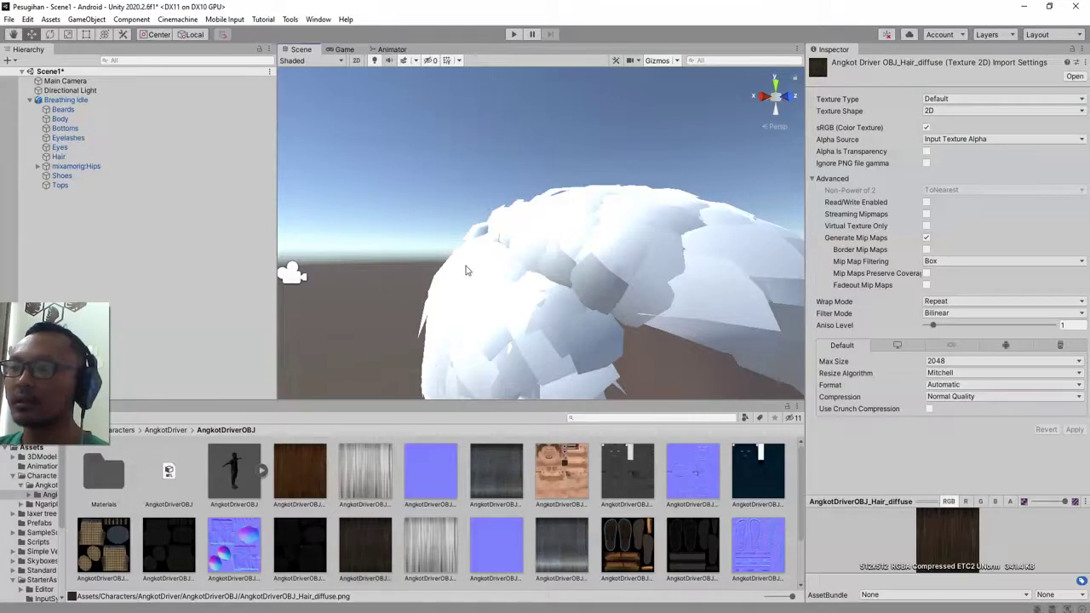
# Apply the AngkotDriverOBJ_Hair_diffuse texture to the character's Hair mesh
pyautogui.click(470, 305)
pyautogui.click(470, 307)
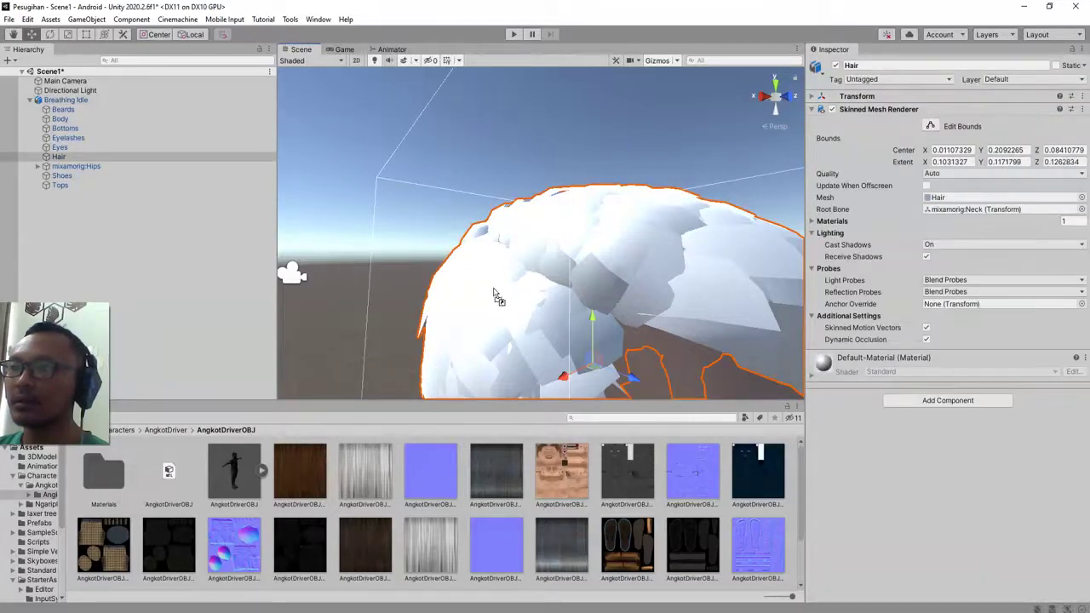
pyautogui.moveTo(496, 295); pyautogui.dragTo(507, 351)
pyautogui.press('f')
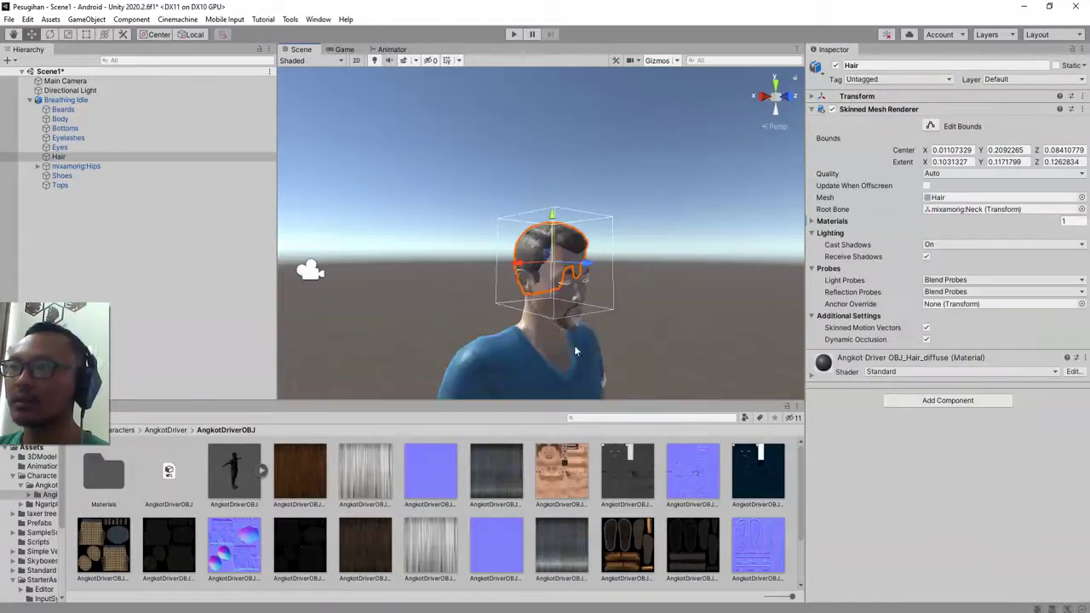
# Apply the brown AngkotDriverOBJ_Beard_diffuse texture to the Beards mesh on the character's chin
pyautogui.moveTo(576, 351); pyautogui.dragTo(521, 283, button='middle')
pyautogui.scroll(5, 539, 311)
pyautogui.click(521, 283)
pyautogui.click(521, 275)
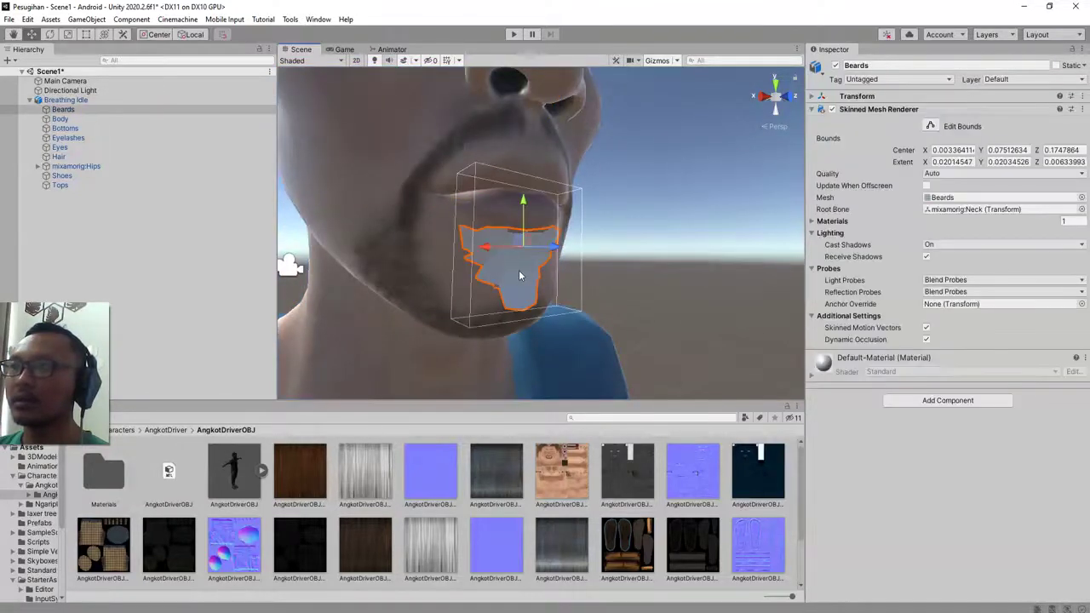
pyautogui.click(314, 486)
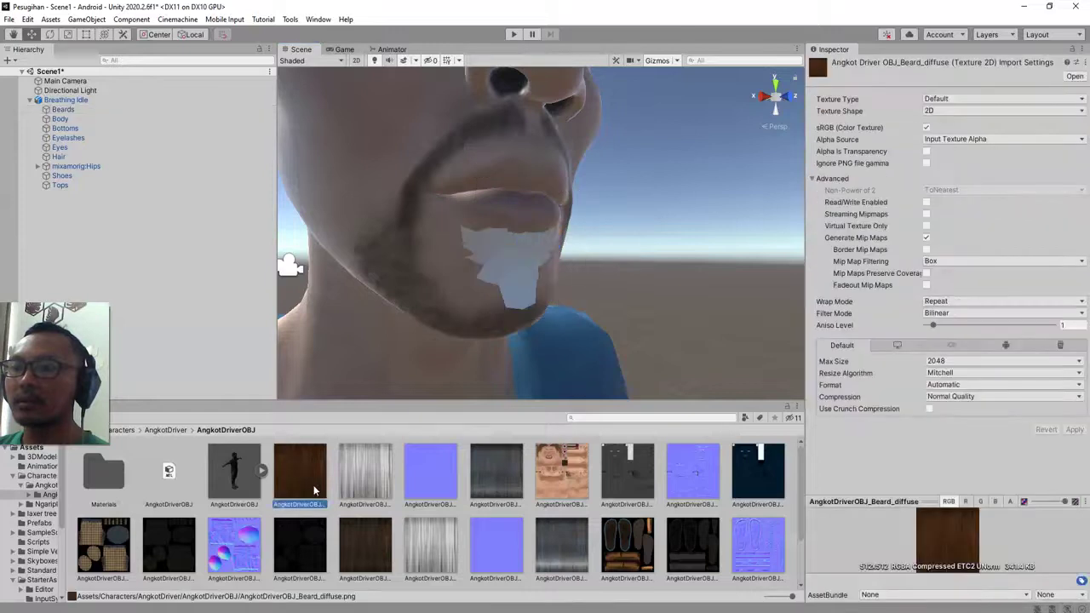
pyautogui.click(509, 279)
pyautogui.click(506, 290)
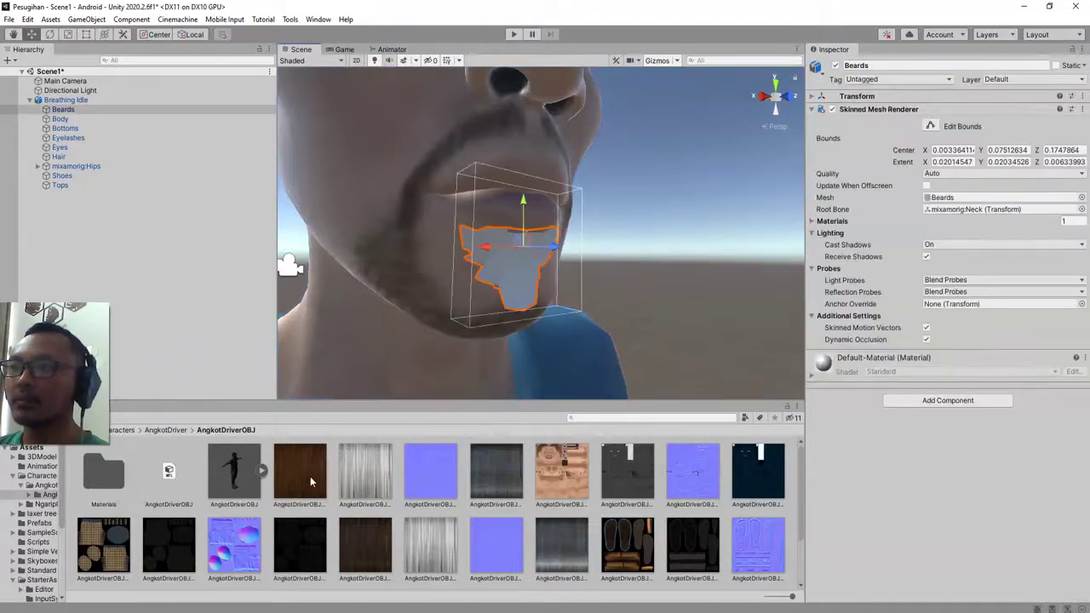
pyautogui.moveTo(311, 478); pyautogui.dragTo(520, 271)
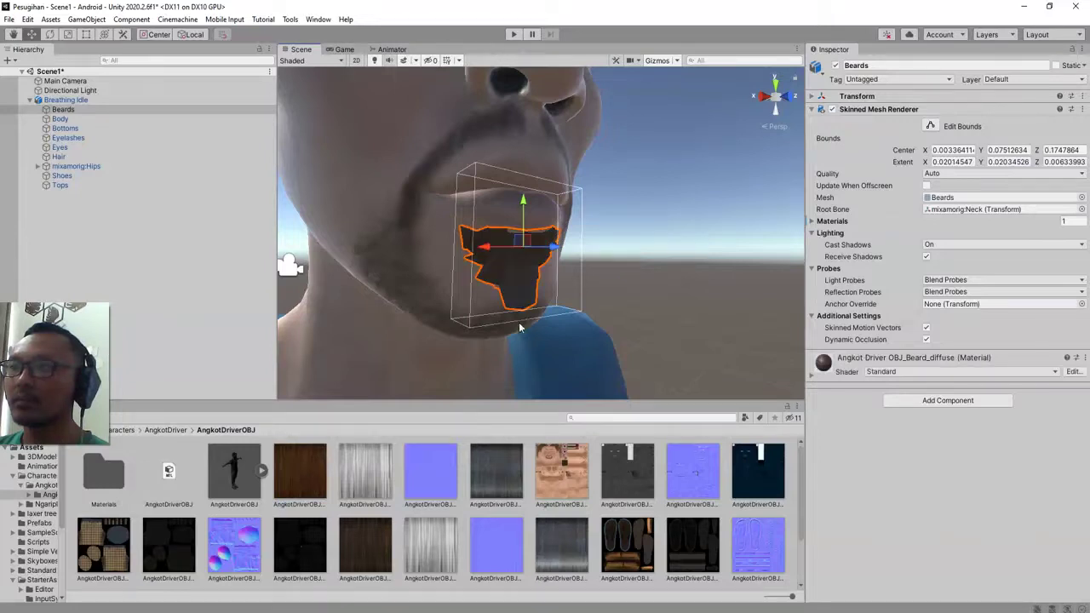
# Inspect the character's textured beard and face from several distances and angles
pyautogui.scroll(-10, 518, 322)
pyautogui.scroll(10, 553, 310)
pyautogui.scroll(-8, 494, 317)
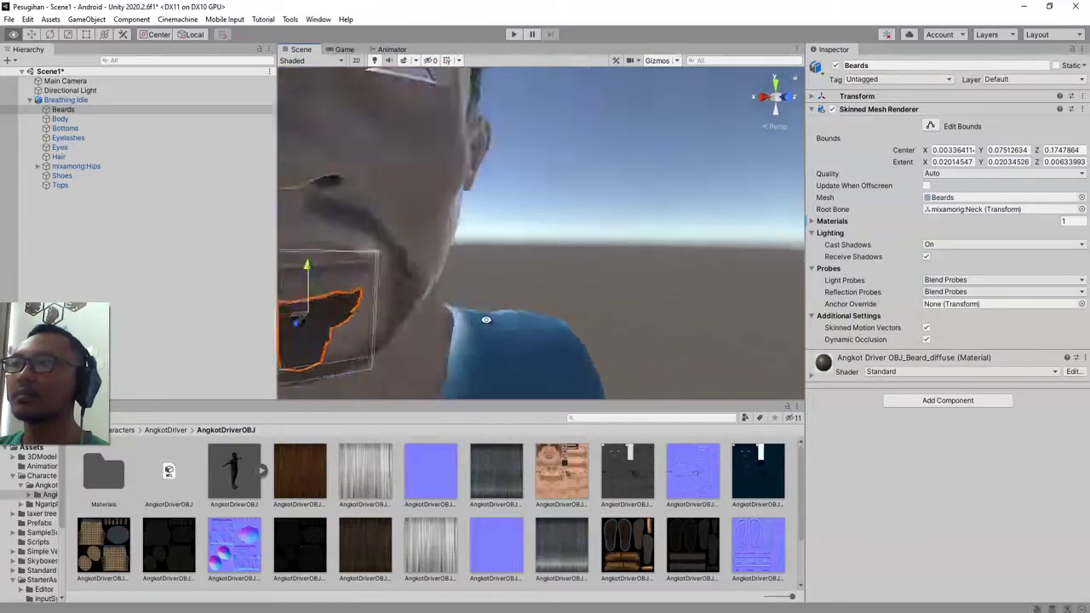
pyautogui.scroll(8, 486, 301)
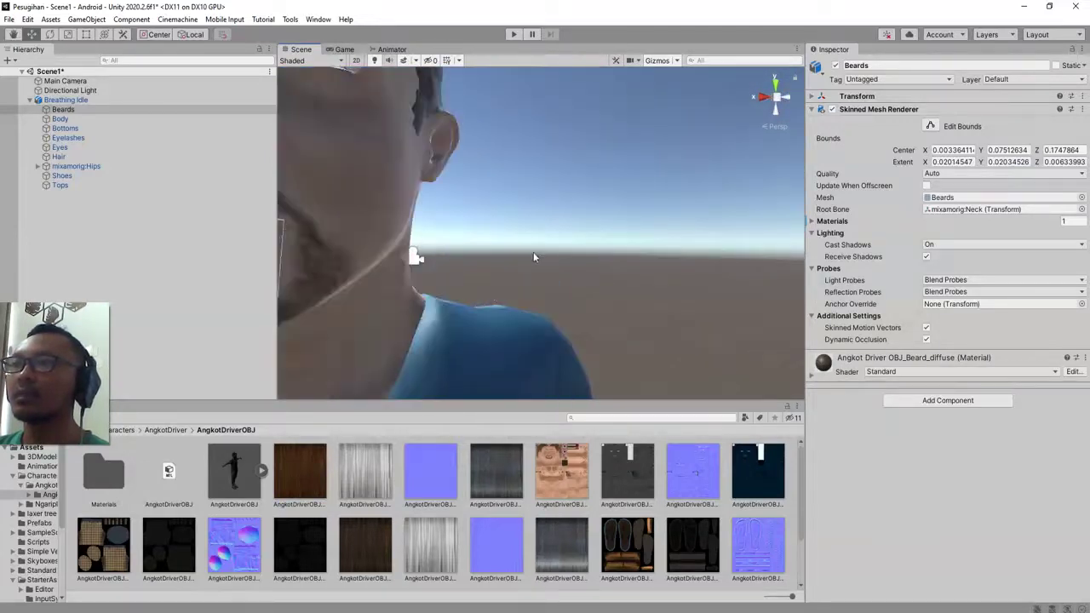
# Deactivate the Beards mesh on the character's chin
pyautogui.click(534, 254)
pyautogui.moveTo(489, 304); pyautogui.dragTo(536, 307, button='middle')
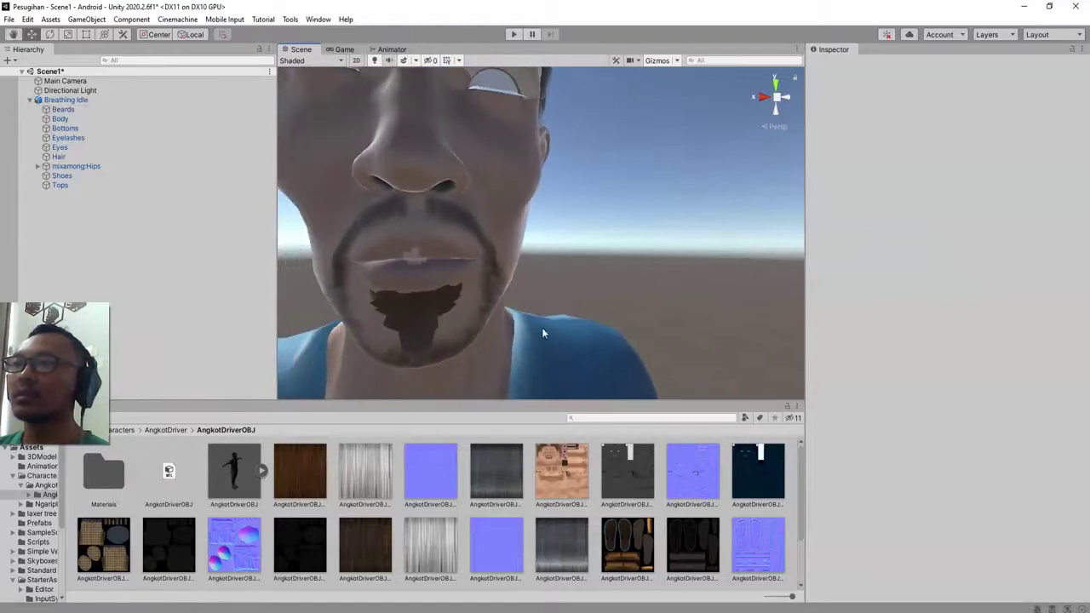
pyautogui.click(433, 320)
pyautogui.click(433, 321)
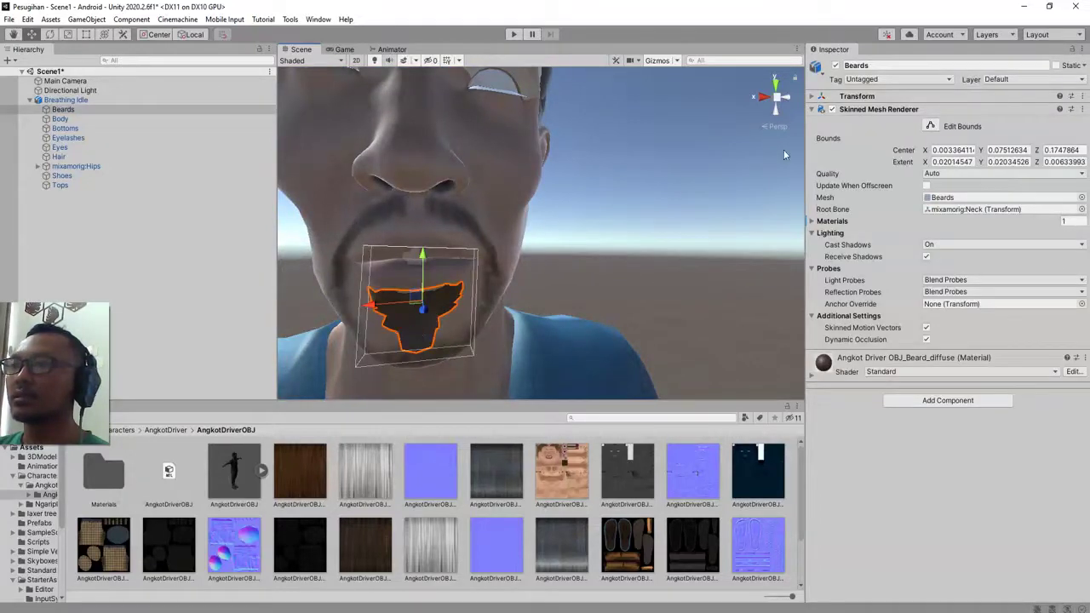
pyautogui.click(835, 66)
# Apply the character's body diffuse texture to the Eyes mesh
pyautogui.moveTo(457, 280); pyautogui.dragTo(528, 322, button='middle')
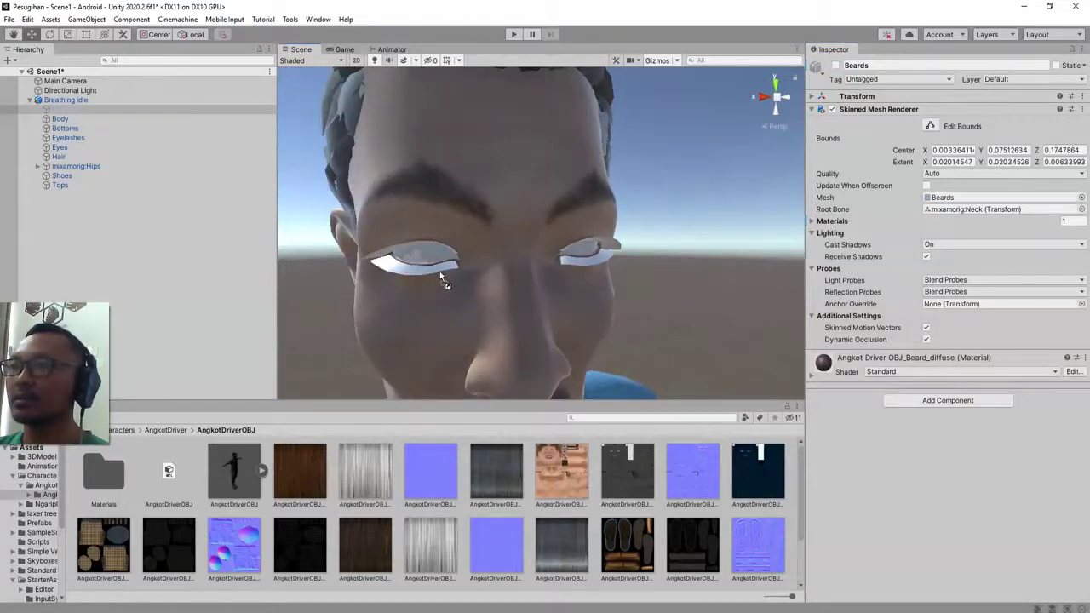
pyautogui.moveTo(437, 255); pyautogui.dragTo(430, 260)
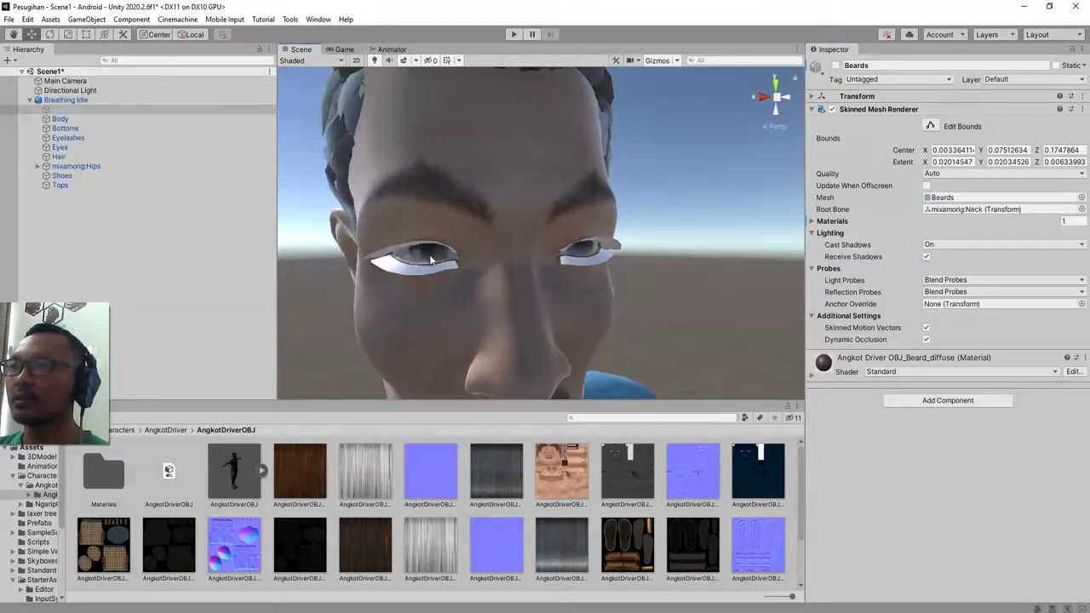
# Try deactivating the Eyelashes mesh, then try the AngkotDriverOBJ_Beard_diffuse texture on it, undoing each attempt
pyautogui.click(602, 265)
pyautogui.click(604, 262)
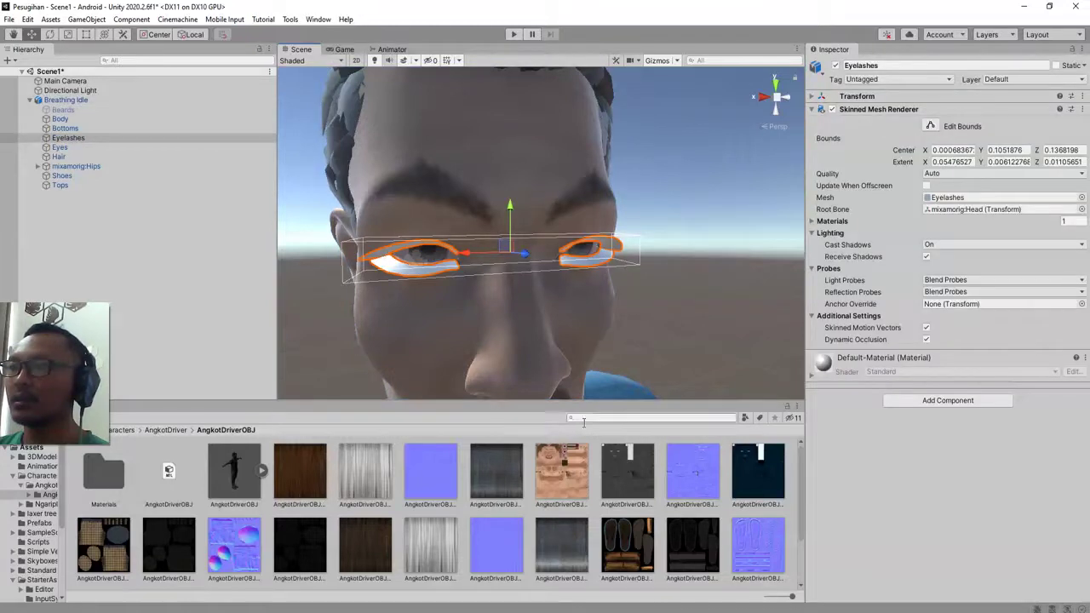
pyautogui.click(835, 65)
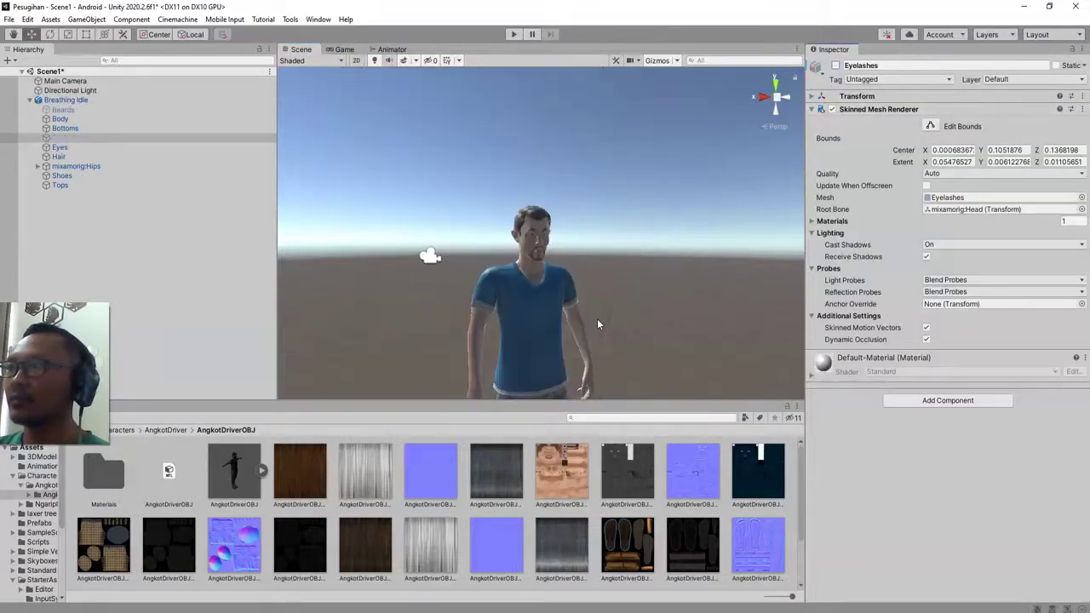
pyautogui.hotkey('ctrl', 'z')
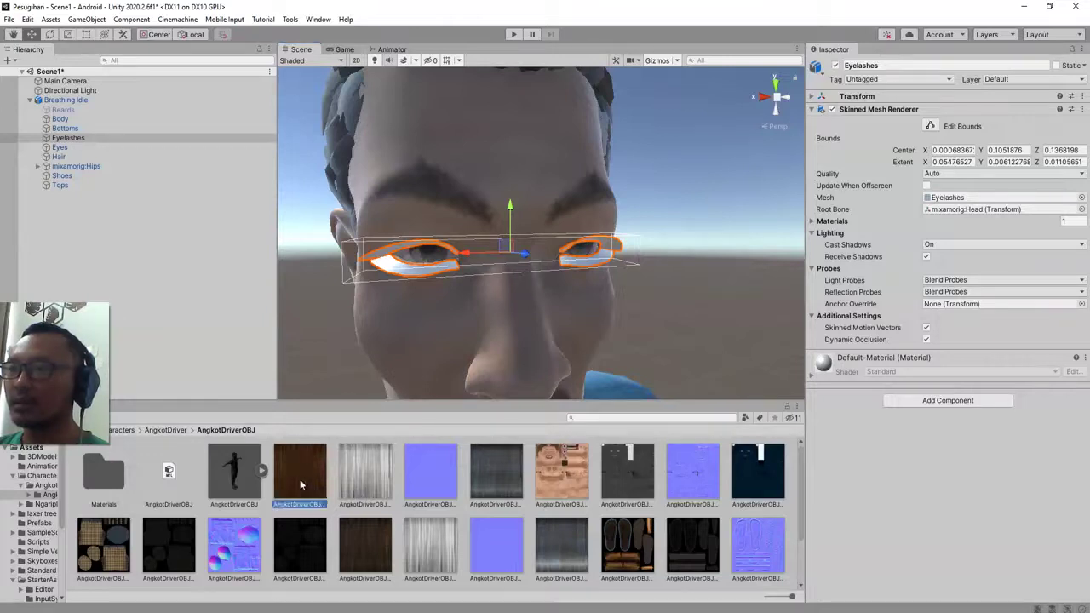
pyautogui.moveTo(396, 265); pyautogui.dragTo(390, 276)
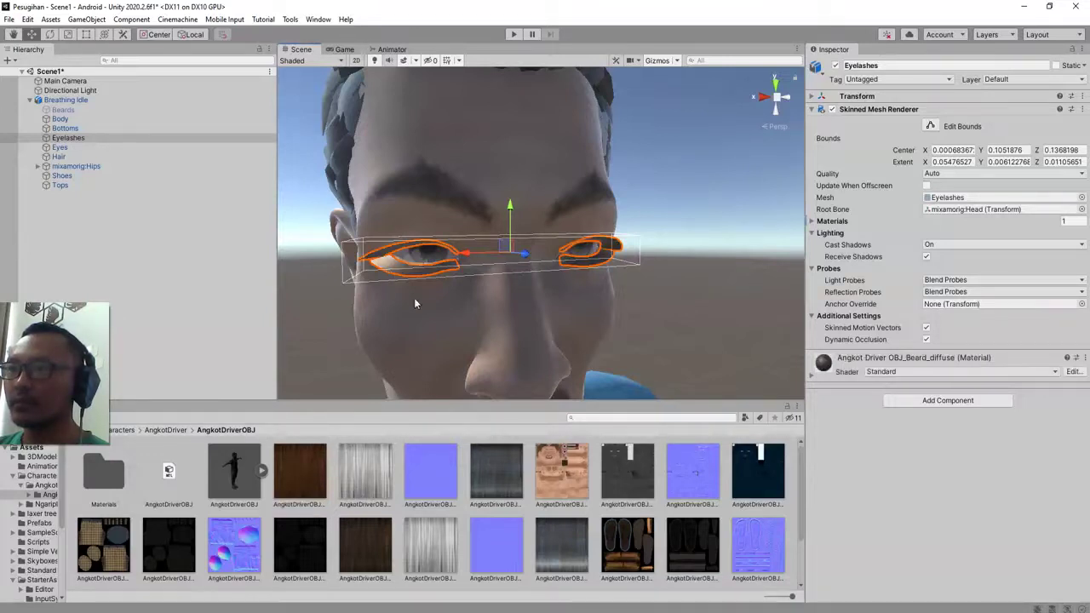
pyautogui.hotkey('ctrl', 'z')
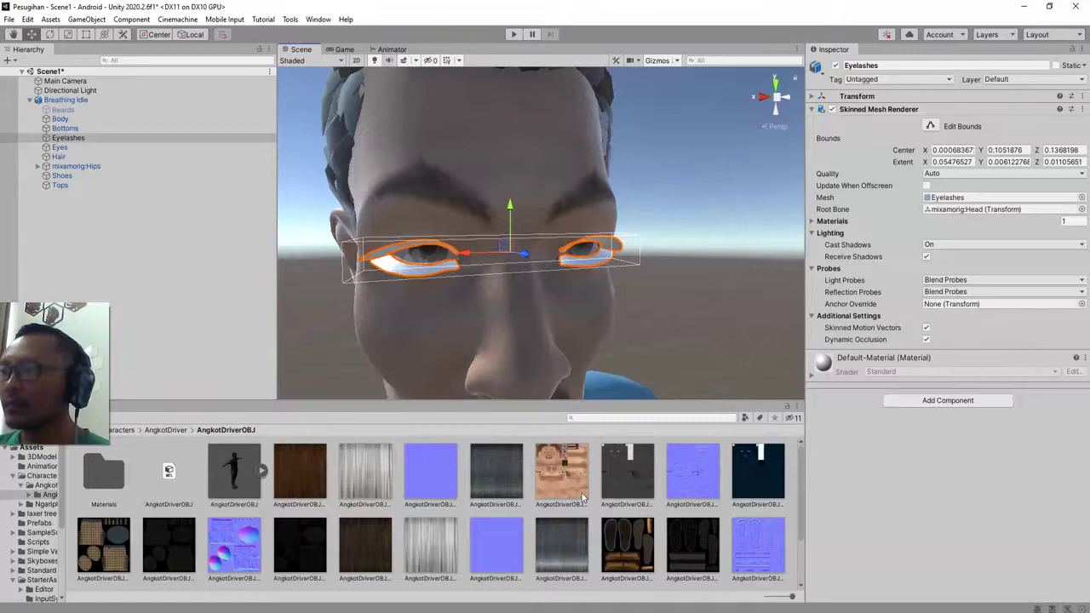
# Examine the AngkotDriverOBJ textures, including Hair_gloss, Bottom_normal and Shoes_specular, for one that suits the eyelashes
pyautogui.scroll(-1, 728, 525)
pyautogui.scroll(-1, 726, 523)
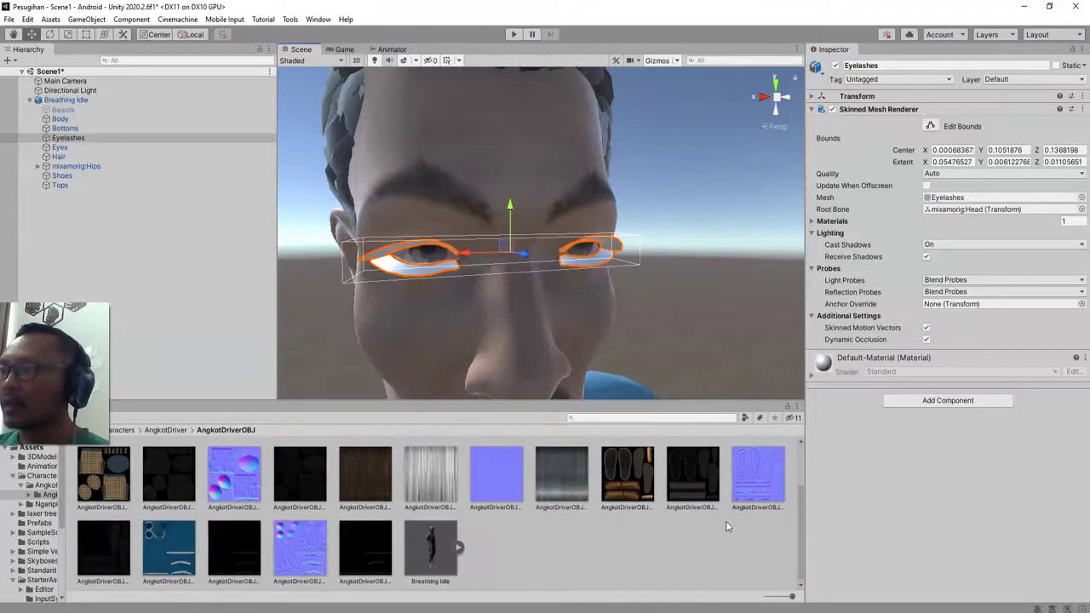
pyautogui.click(553, 494)
pyautogui.click(491, 494)
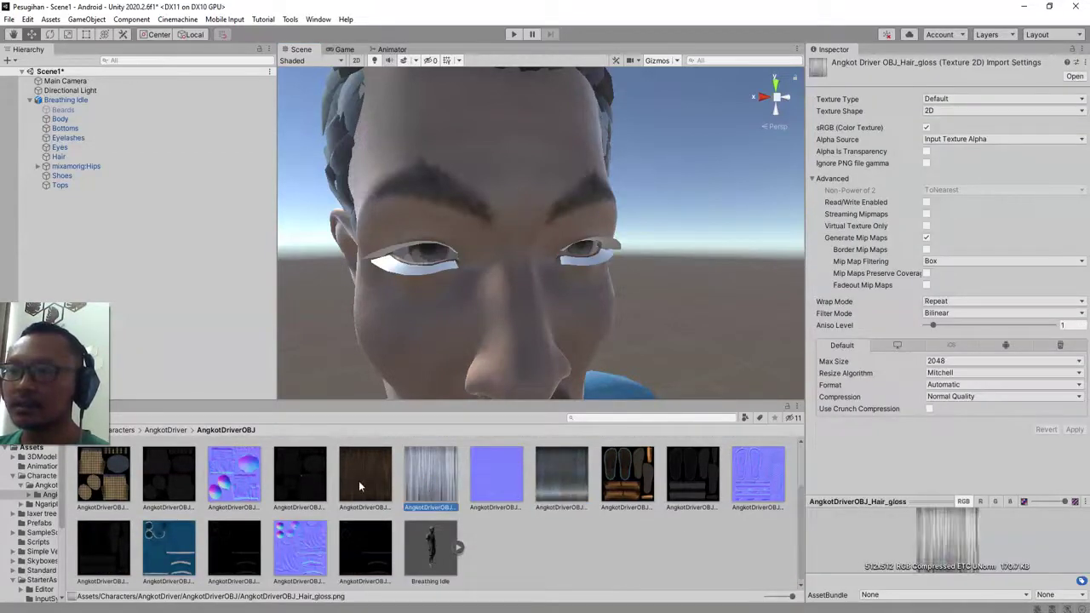
pyautogui.click(358, 480)
pyautogui.click(240, 485)
pyautogui.click(174, 483)
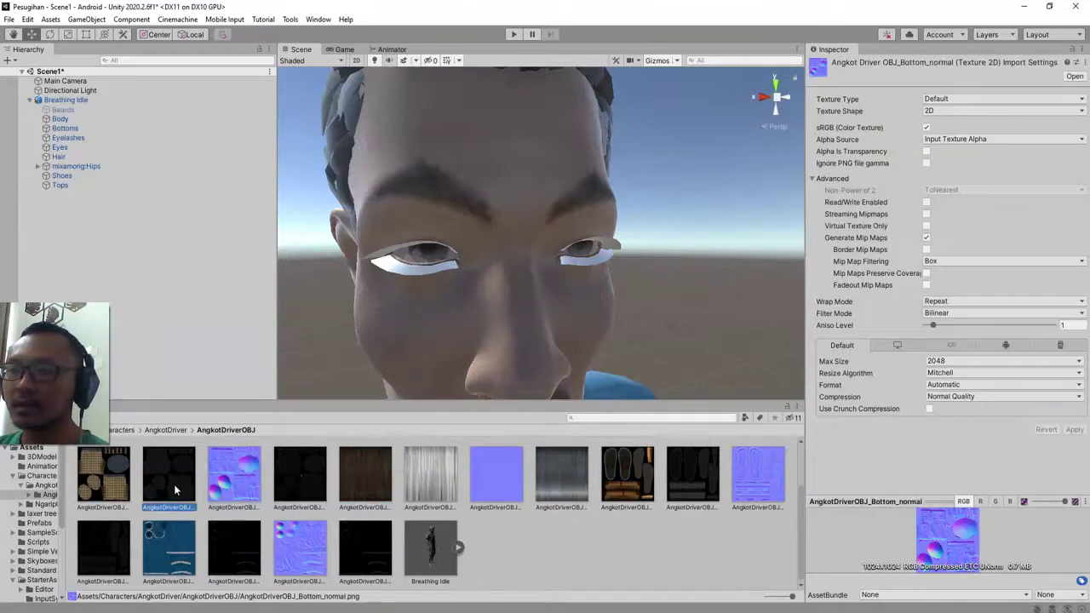
pyautogui.click(101, 494)
pyautogui.click(110, 556)
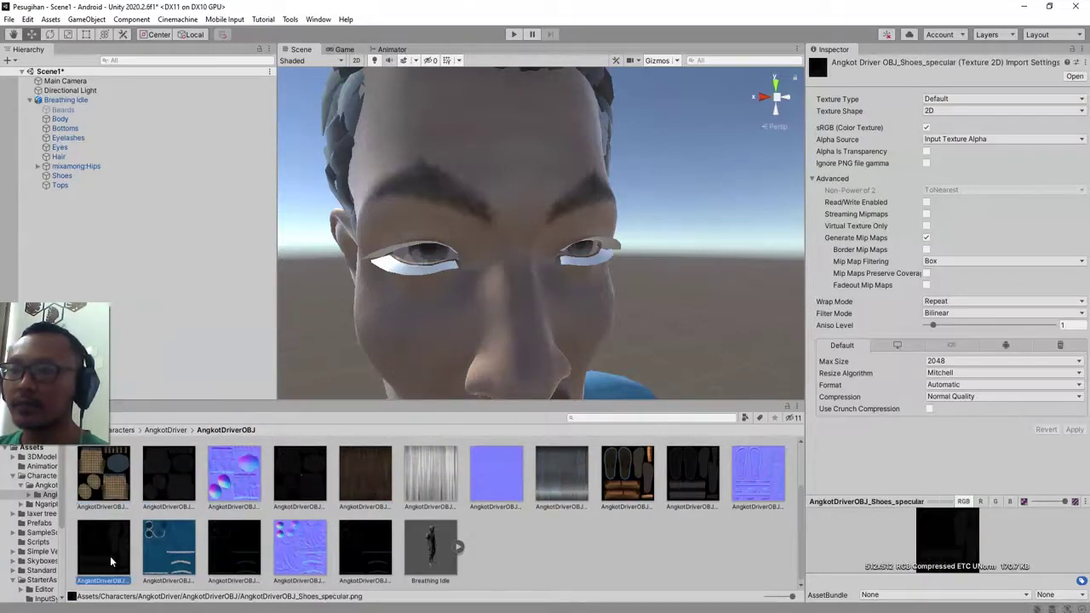
# Search the project assets for "lash", inspect the Eyelashes meshes found, and clear the search
pyautogui.scroll(2, 383, 511)
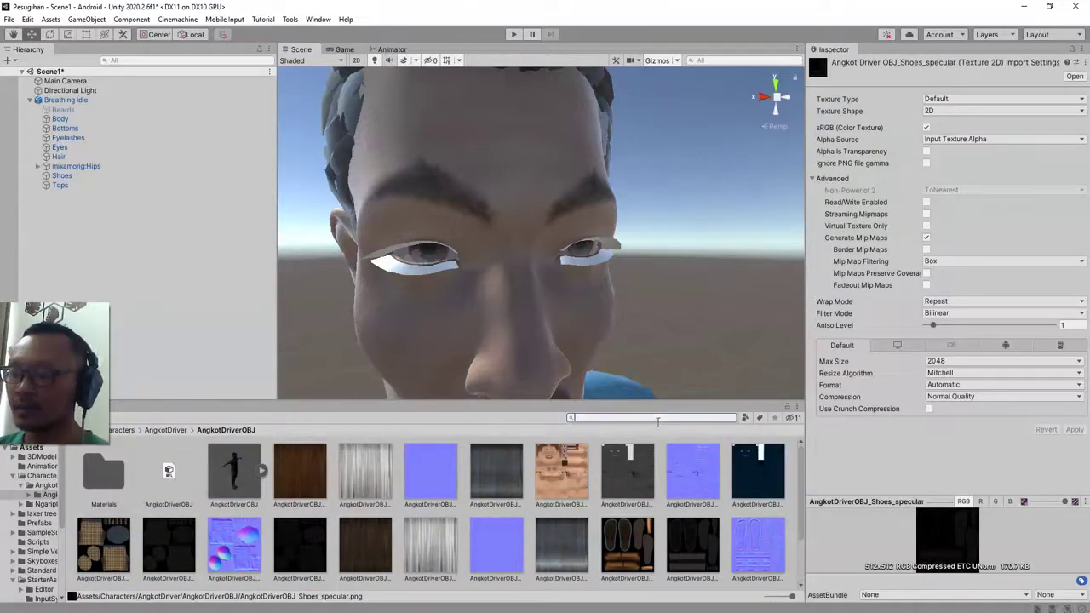
pyautogui.write('lash')
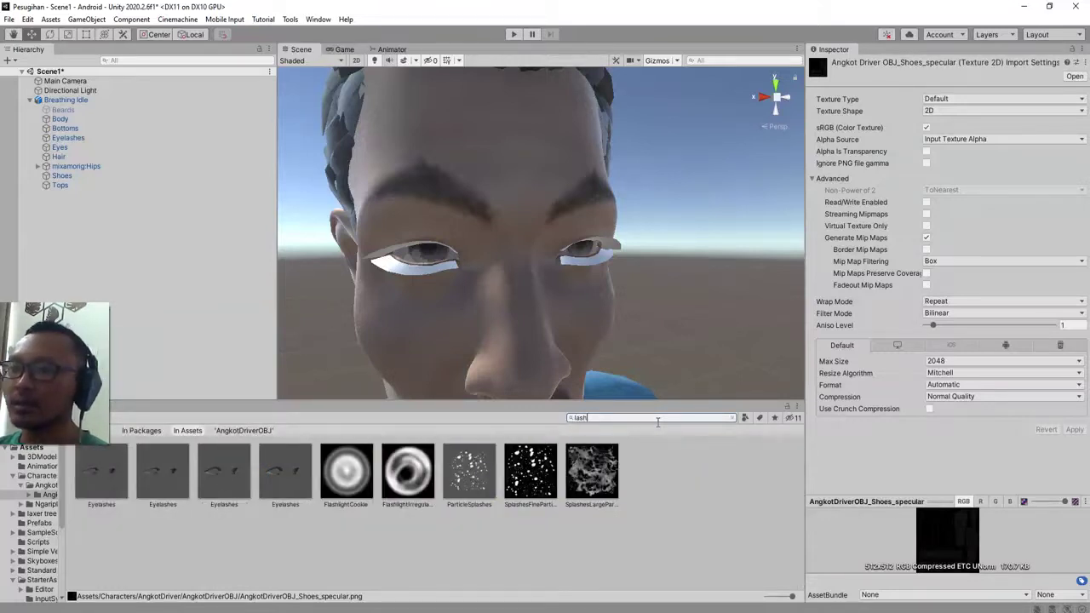
pyautogui.click(103, 490)
pyautogui.click(166, 499)
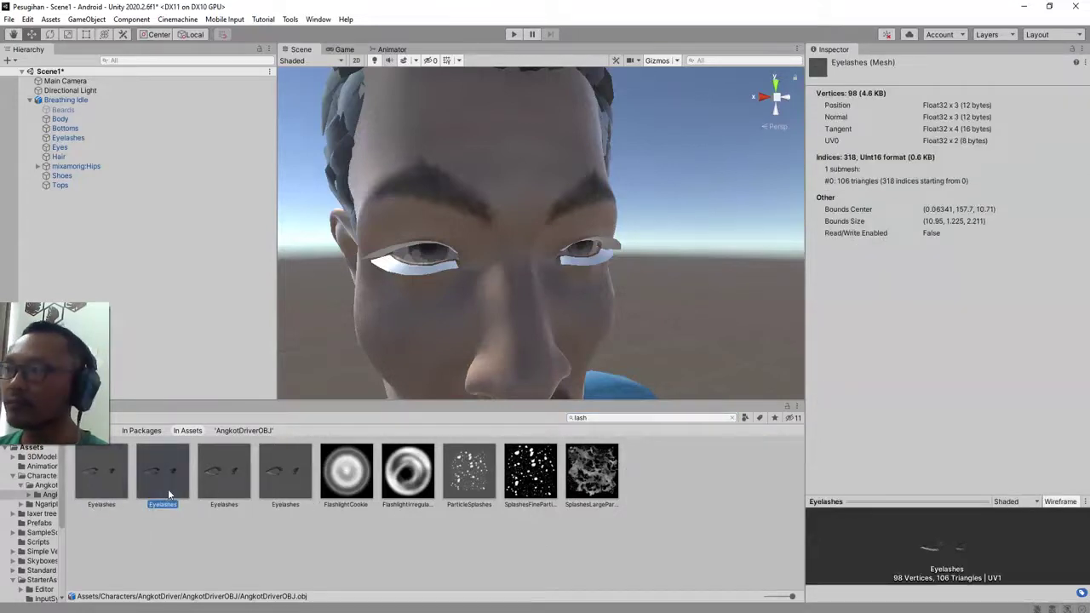
pyautogui.click(288, 479)
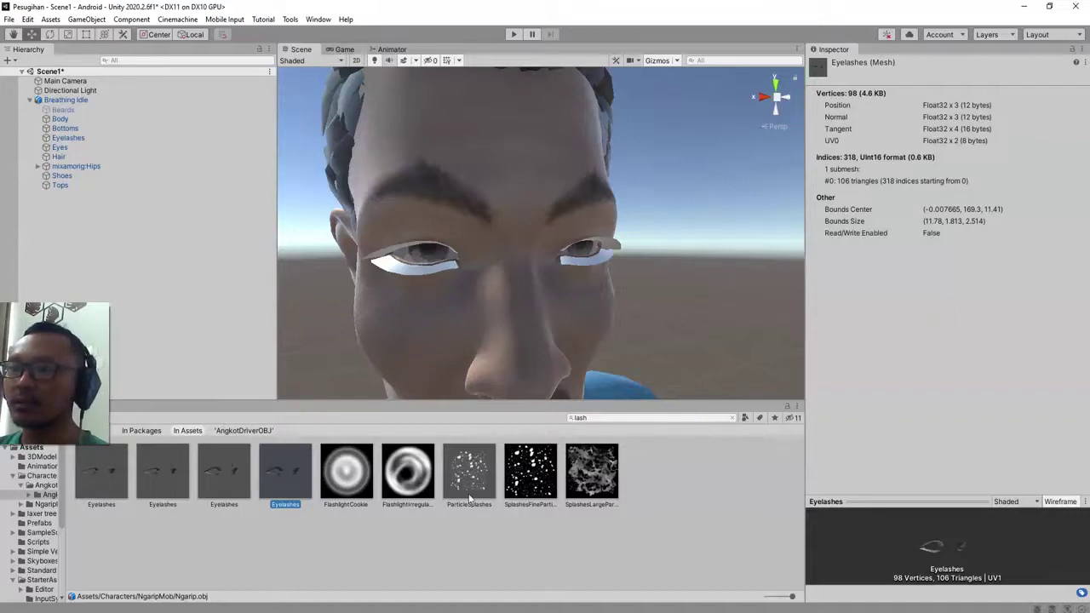
pyautogui.click(734, 418)
# Deactivate the Eyelashes mesh on the character's face
pyautogui.click(593, 257)
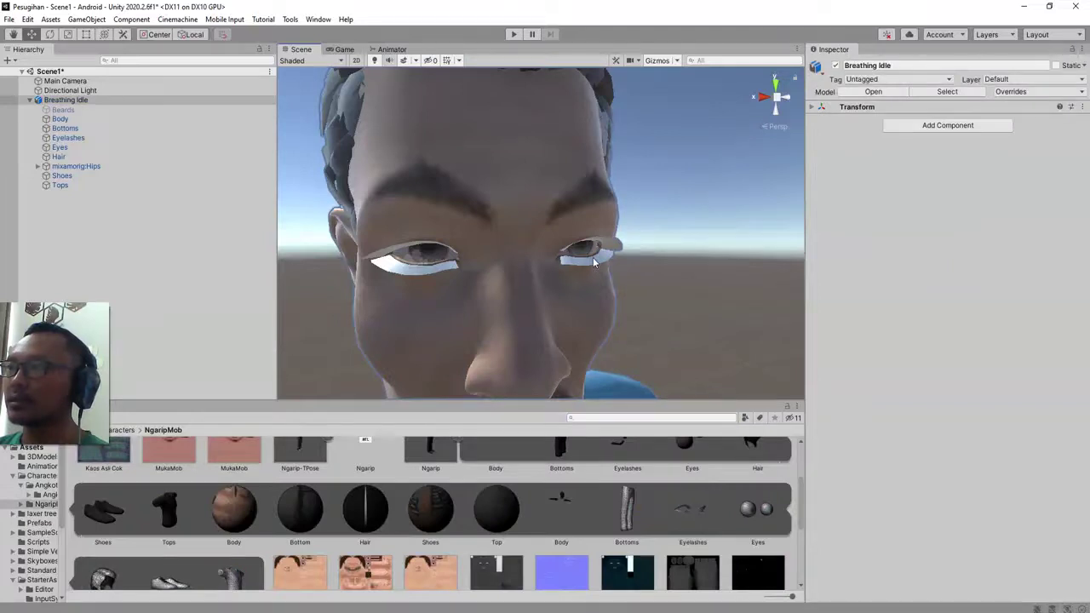
pyautogui.click(594, 262)
pyautogui.click(835, 66)
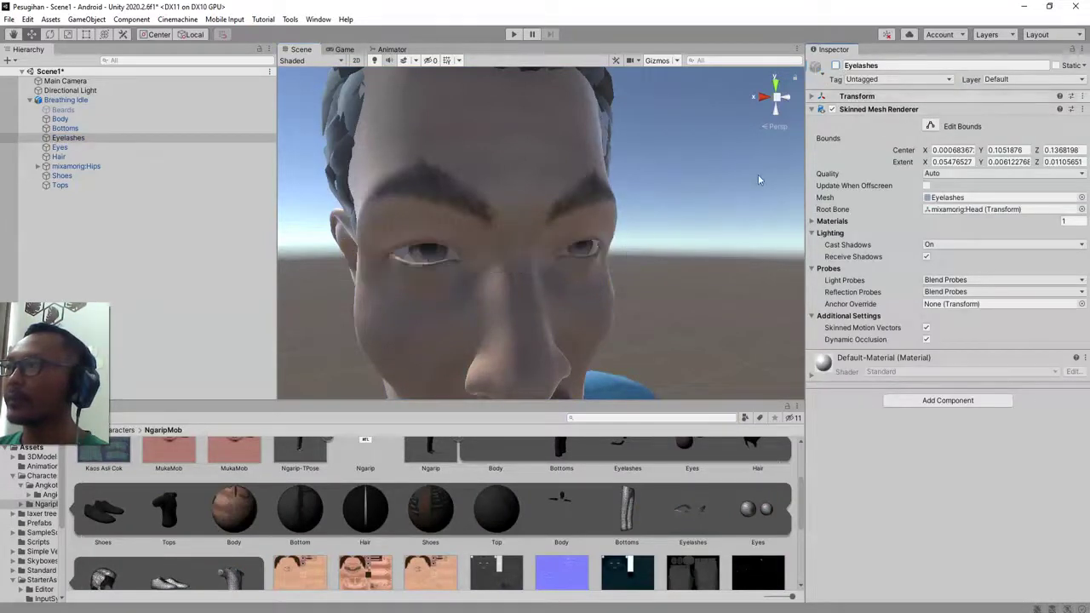
# Set the Smoothness of the Body mesh's AngkotDriverOBJ_Body_diffuse material to 0
pyautogui.scroll(-6, 551, 379)
pyautogui.moveTo(551, 378); pyautogui.dragTo(511, 285, button='middle')
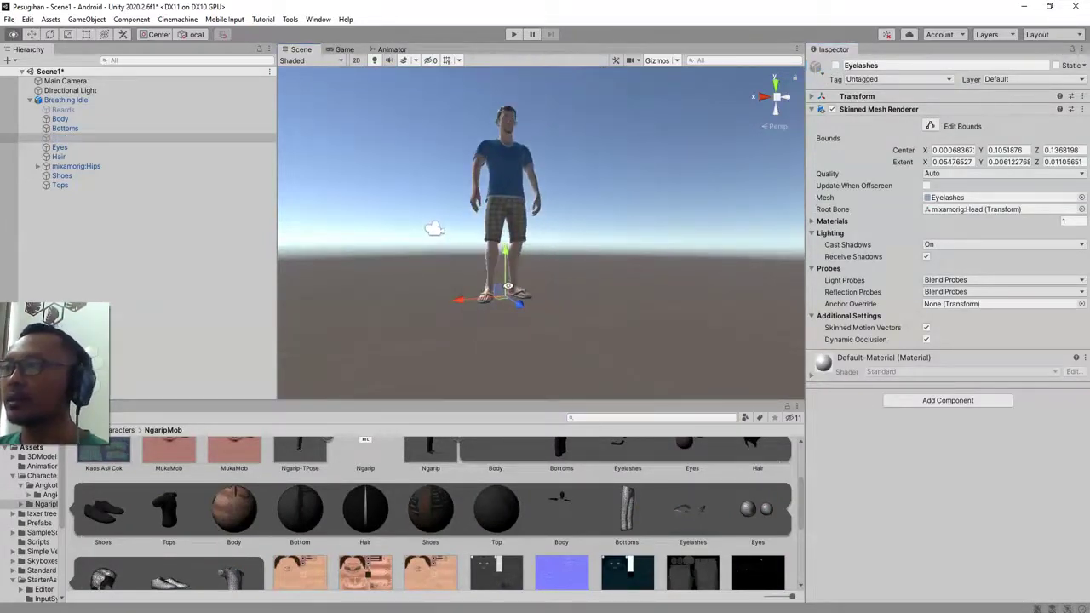
pyautogui.keyDown('alt'); pyautogui.moveTo(510, 285); pyautogui.dragTo(686, 413); pyautogui.keyUp('alt')
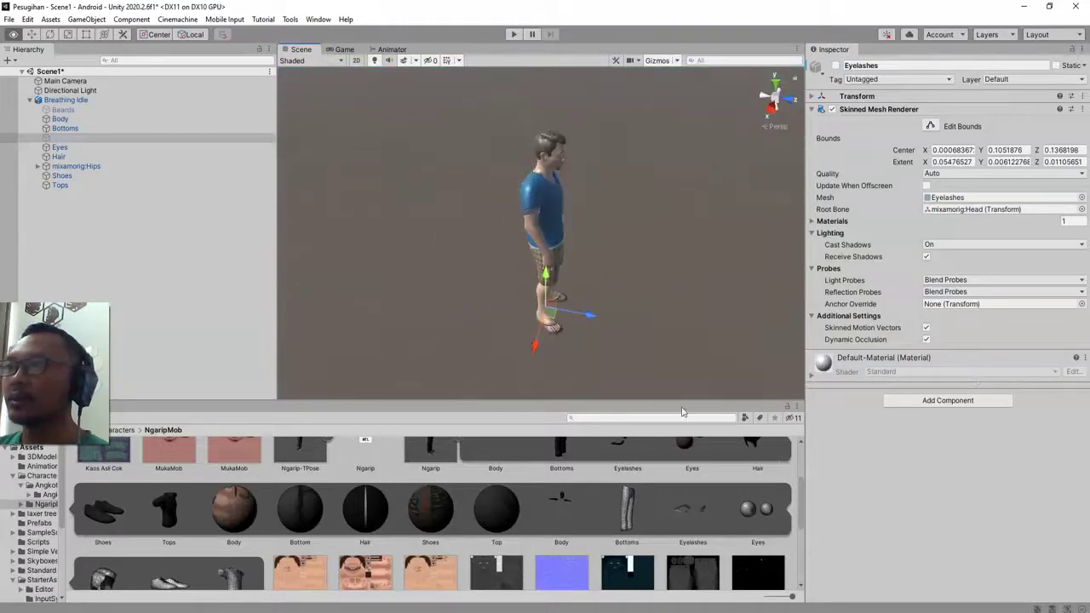
pyautogui.scroll(4, 608, 329)
pyautogui.scroll(-3, 608, 330)
pyautogui.click(528, 224)
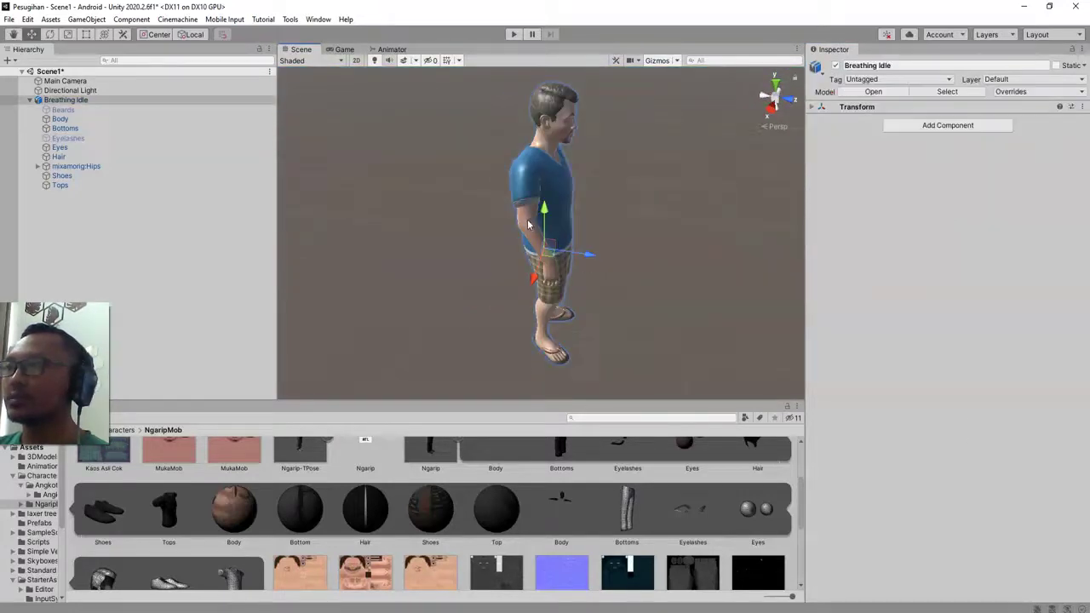
pyautogui.click(527, 227)
pyautogui.keyDown('alt'); pyautogui.moveTo(689, 315); pyautogui.dragTo(811, 401); pyautogui.keyUp('alt')
pyautogui.click(813, 376)
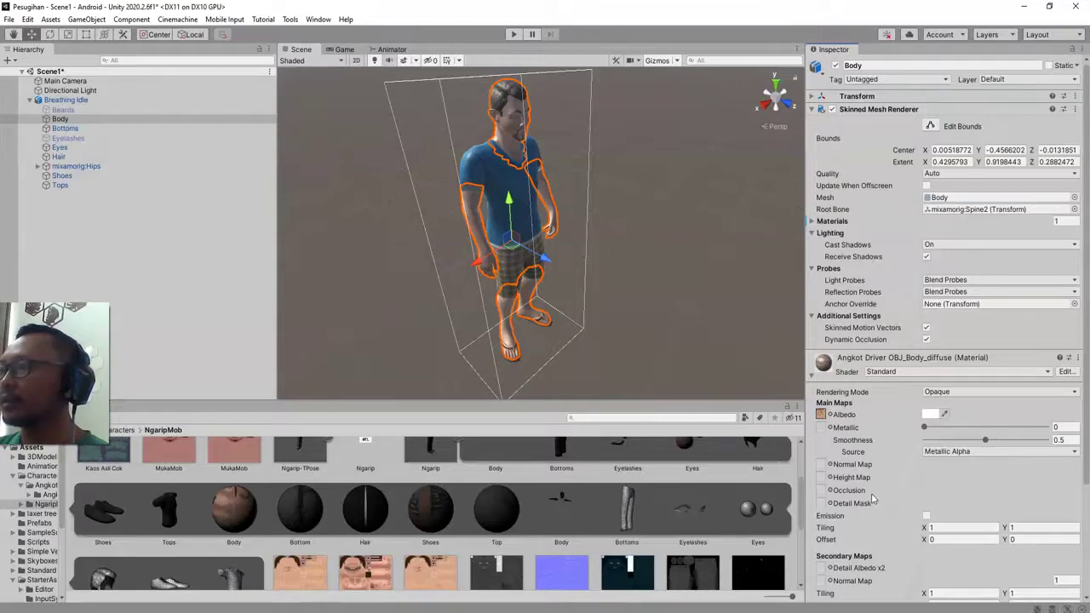
pyautogui.click(941, 440)
pyautogui.moveTo(908, 442); pyautogui.dragTo(650, 418)
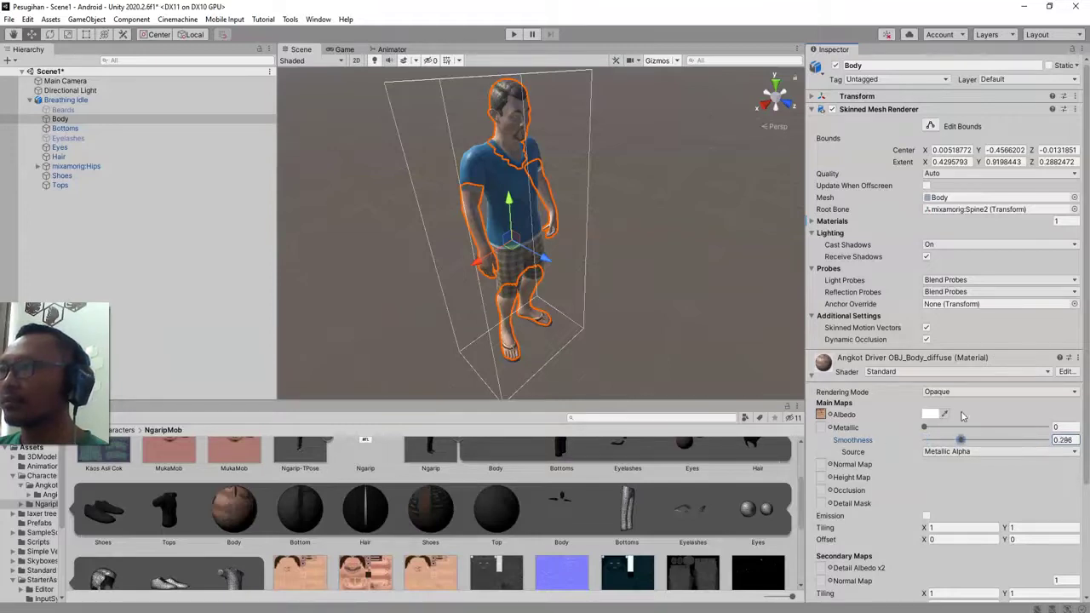
pyautogui.moveTo(962, 415); pyautogui.dragTo(503, 416)
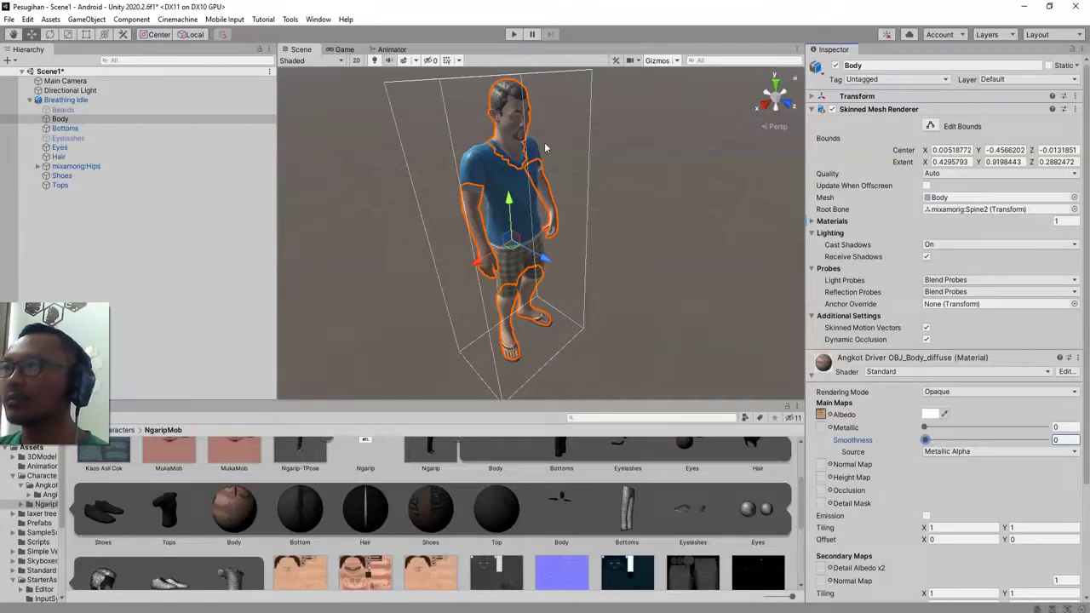
# Set the Smoothness of the Tops mesh's AngkotDriverOBJ_Top_diffuse material to 0
pyautogui.moveTo(546, 148); pyautogui.dragTo(544, 208, button='middle')
pyautogui.scroll(3, 485, 213)
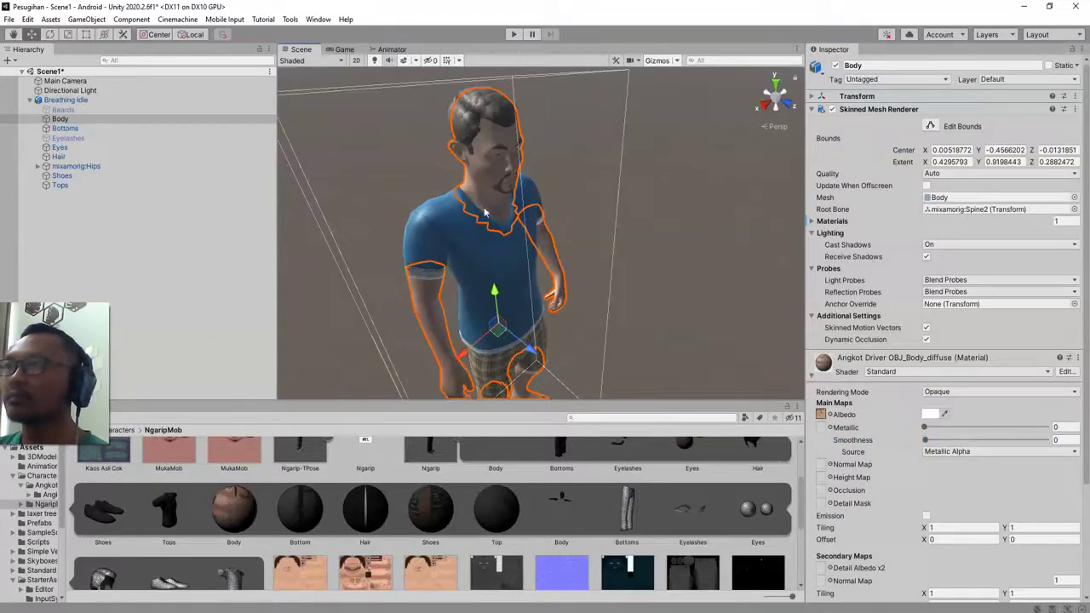
pyautogui.click(437, 224)
pyautogui.click(450, 235)
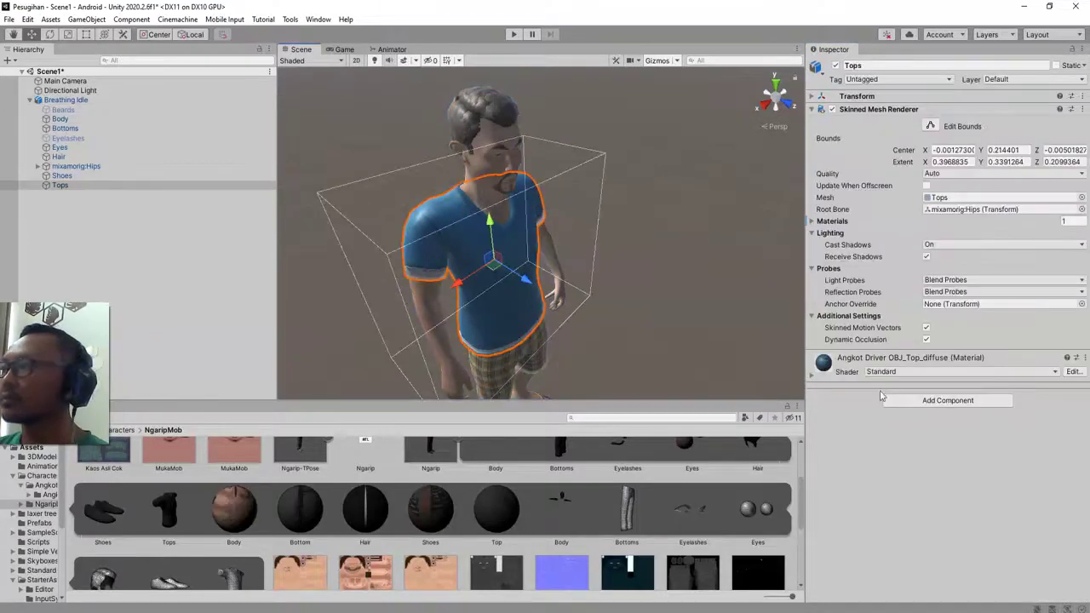
pyautogui.click(814, 377)
pyautogui.moveTo(953, 441); pyautogui.dragTo(816, 439)
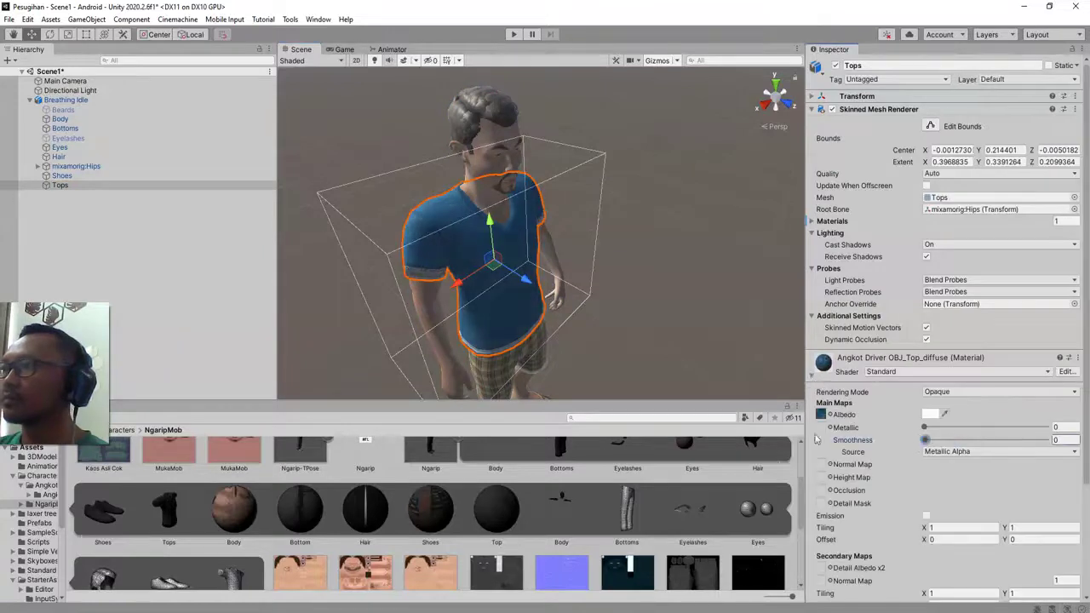
# Set the Smoothness of the Bottoms mesh's AngkotDriverOBJ_Bottom_diffuse material to 0
pyautogui.keyDown('alt'); pyautogui.moveTo(615, 351); pyautogui.dragTo(510, 313); pyautogui.keyUp('alt')
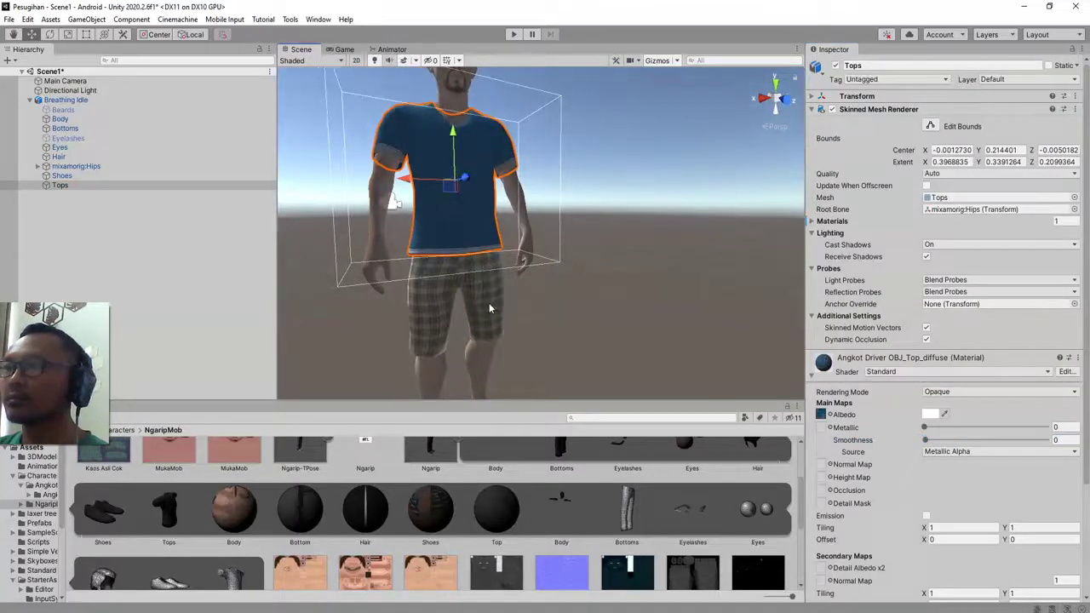
pyautogui.click(488, 302)
pyautogui.click(484, 294)
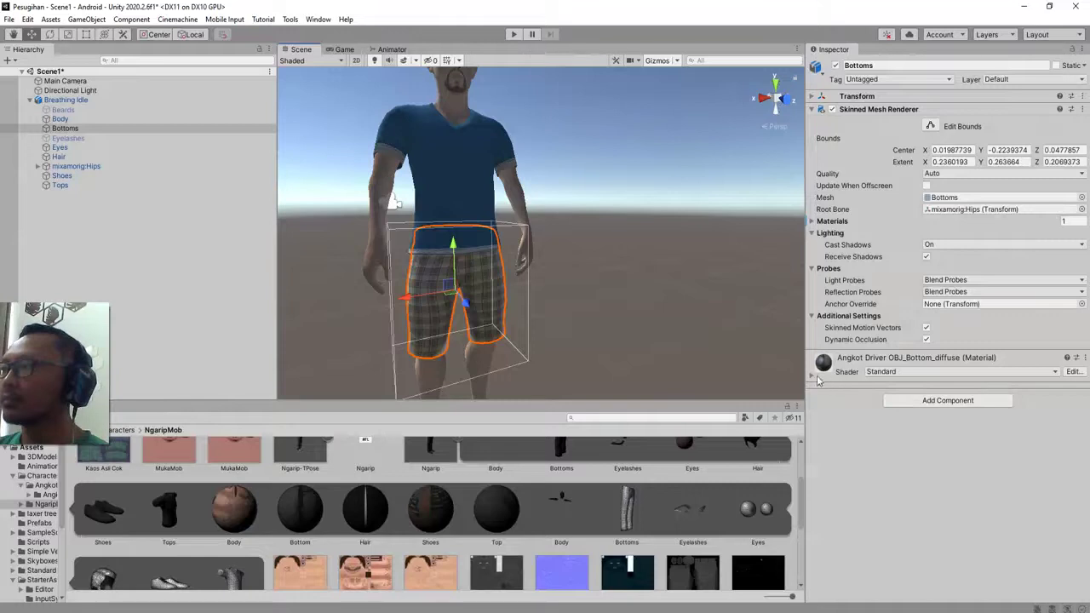
pyautogui.moveTo(957, 438); pyautogui.dragTo(818, 432)
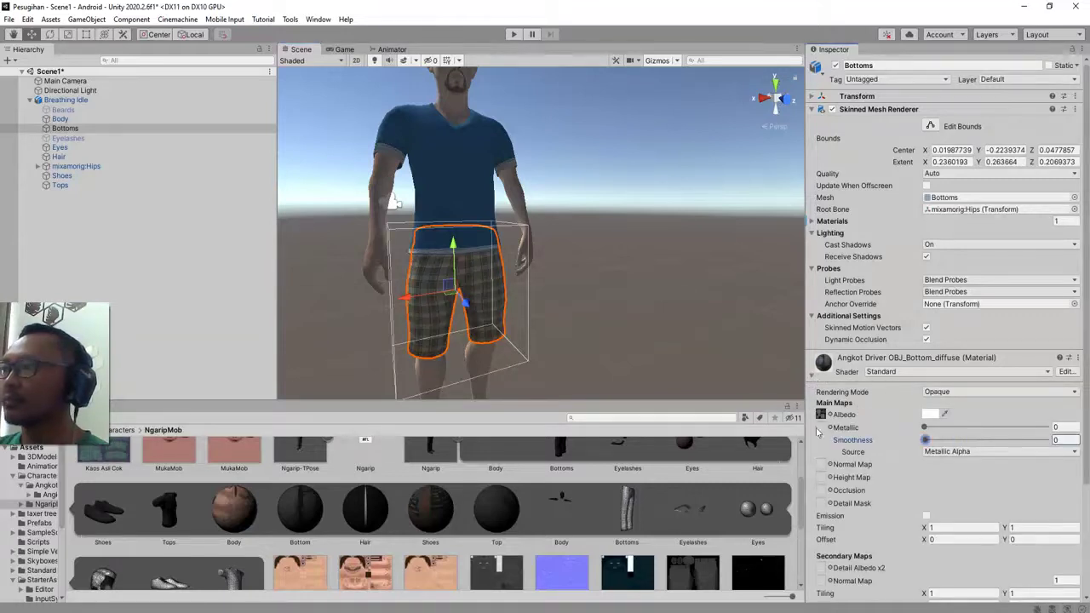
# Check the character from the side, show the Transform values of the Breathing Idle object, and save the scene
pyautogui.scroll(-5, 511, 346)
pyautogui.scroll(5, 516, 310)
pyautogui.moveTo(513, 340); pyautogui.dragTo(503, 368, button='middle')
pyautogui.scroll(-5, 504, 369)
pyautogui.keyDown('alt'); pyautogui.moveTo(545, 327); pyautogui.dragTo(681, 324); pyautogui.keyUp('alt')
pyautogui.click(65, 100)
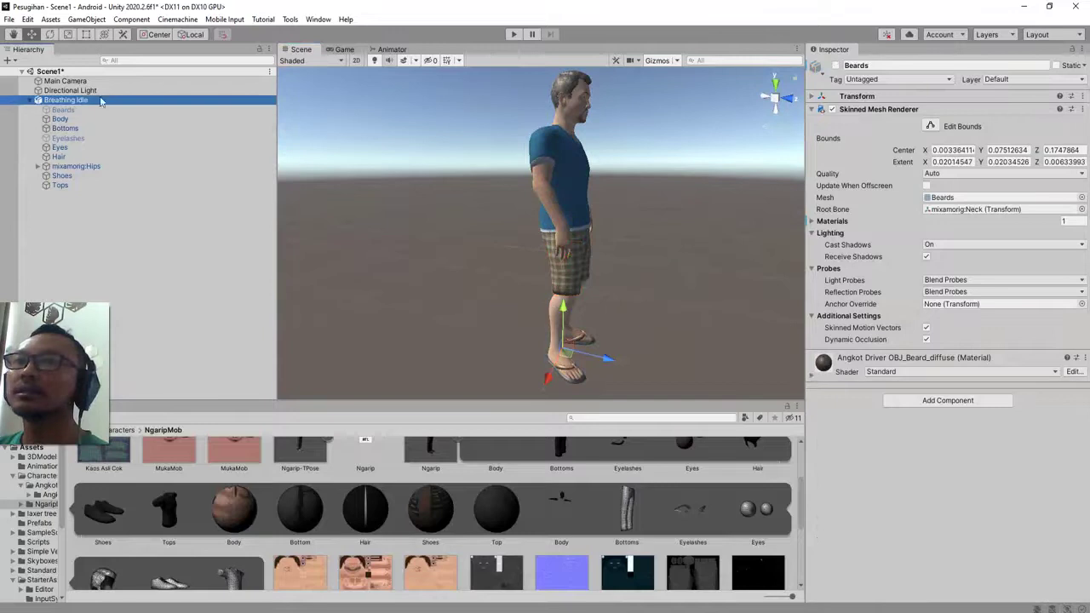
pyautogui.click(860, 106)
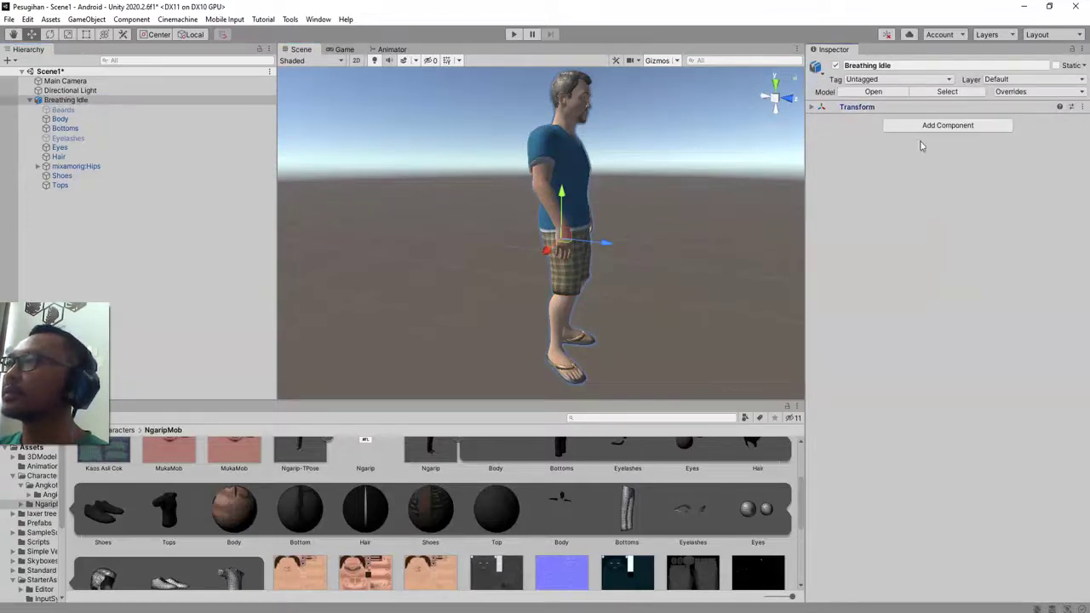
pyautogui.scroll(-6, 642, 270)
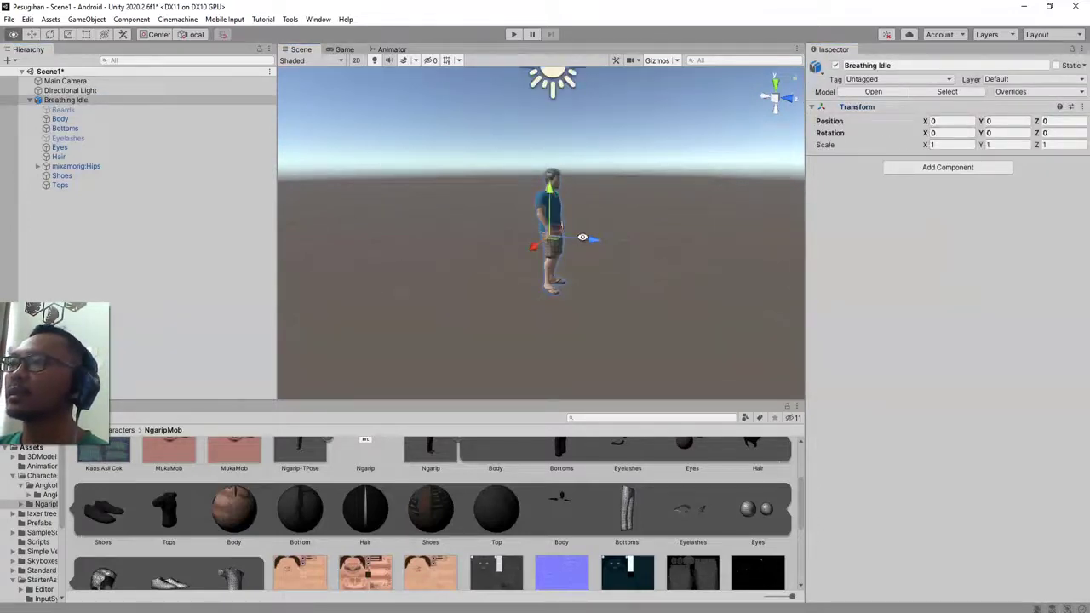
pyautogui.keyDown('alt'); pyautogui.moveTo(596, 247); pyautogui.dragTo(528, 287); pyautogui.keyUp('alt')
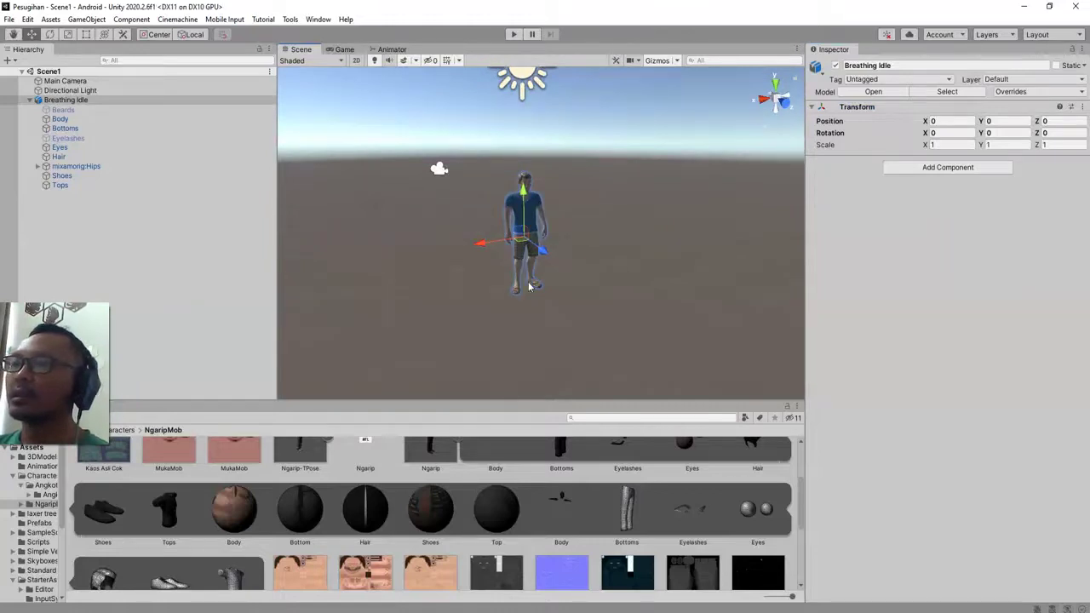
# Expand the mixamorig:Hips skeleton hierarchy and inspect the Transform values of the Hips and RightUpLeg bones
pyautogui.scroll(3, 577, 307)
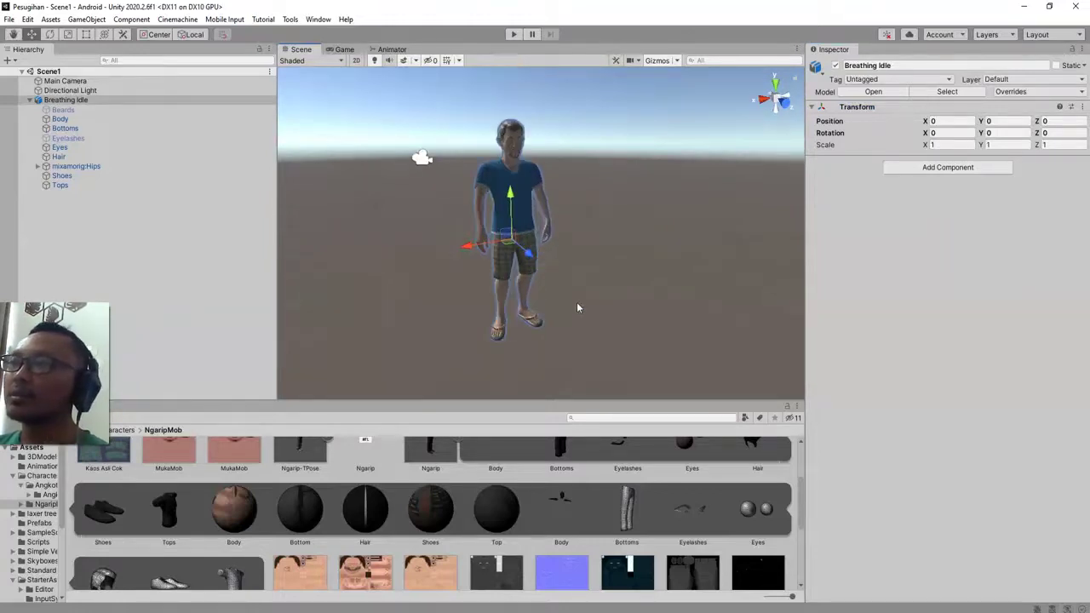
pyautogui.keyDown('alt'); pyautogui.moveTo(576, 308); pyautogui.dragTo(523, 293); pyautogui.keyUp('alt')
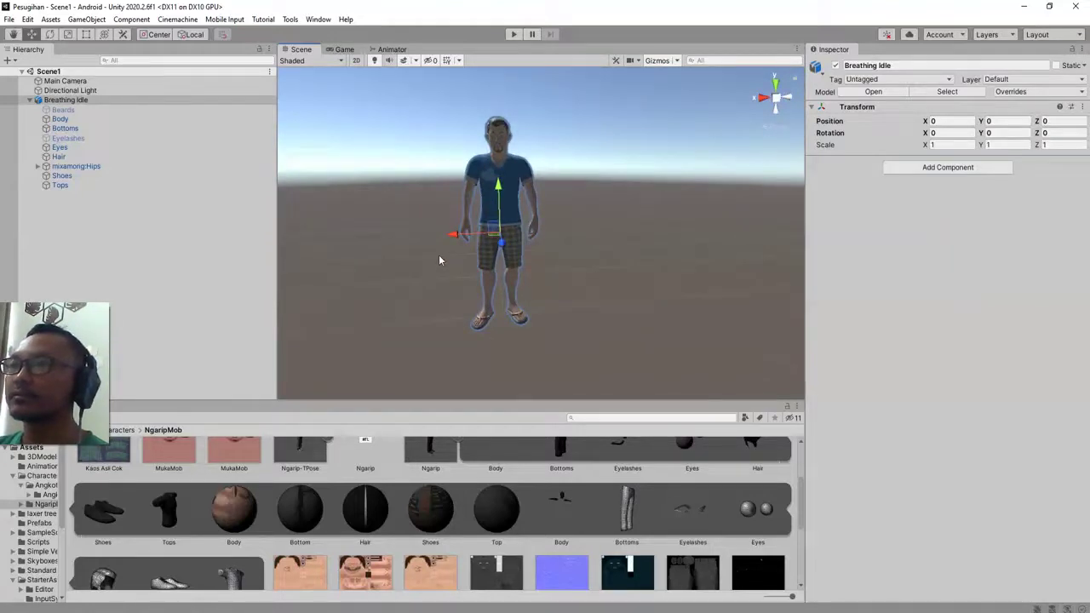
pyautogui.click(37, 167)
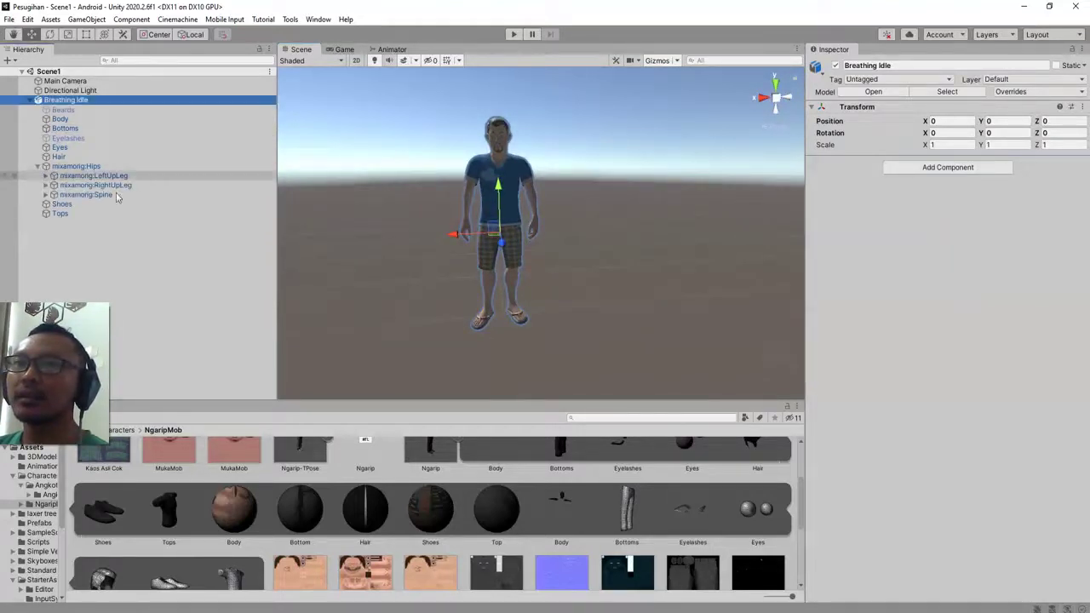
pyautogui.click(81, 166)
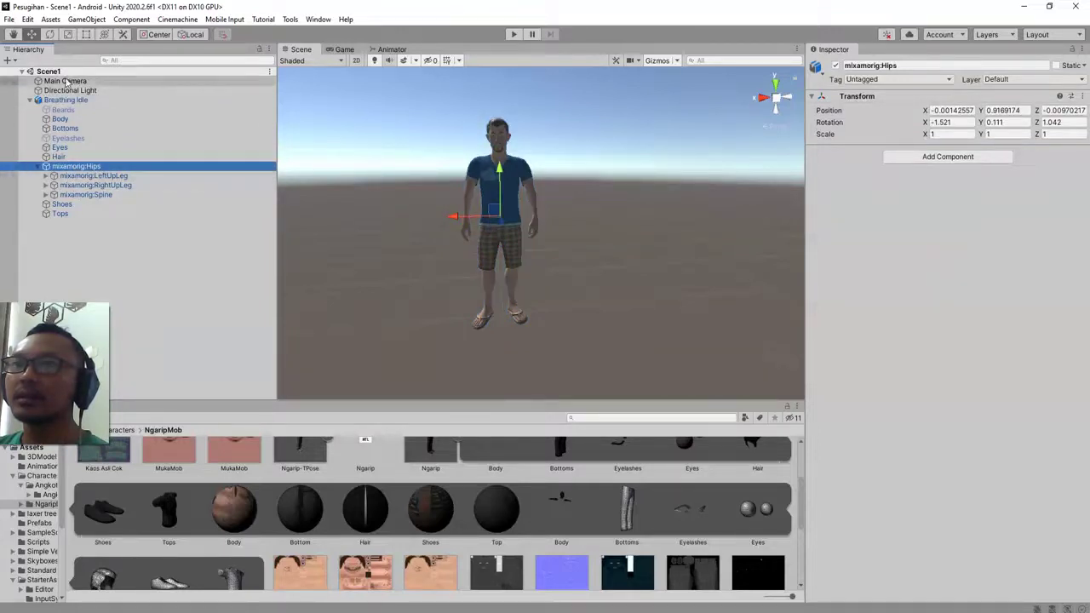
pyautogui.click(45, 185)
pyautogui.click(85, 185)
# Rotate the mixamorig:LeftUpLeg bone to raise the left thigh, to about X -51, Y 4, Z 149
pyautogui.click(83, 176)
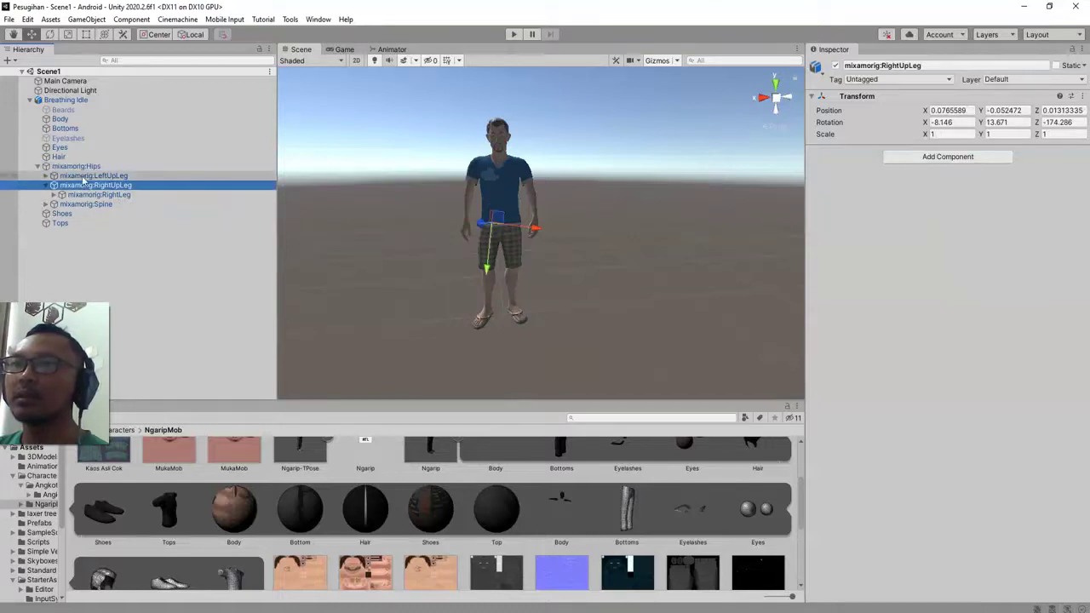
pyautogui.click(53, 34)
pyautogui.keyDown('alt'); pyautogui.moveTo(504, 218); pyautogui.dragTo(563, 261); pyautogui.keyUp('alt')
pyautogui.scroll(3, 621, 273)
pyautogui.moveTo(576, 223); pyautogui.dragTo(586, 202)
pyautogui.moveTo(518, 239); pyautogui.dragTo(547, 263)
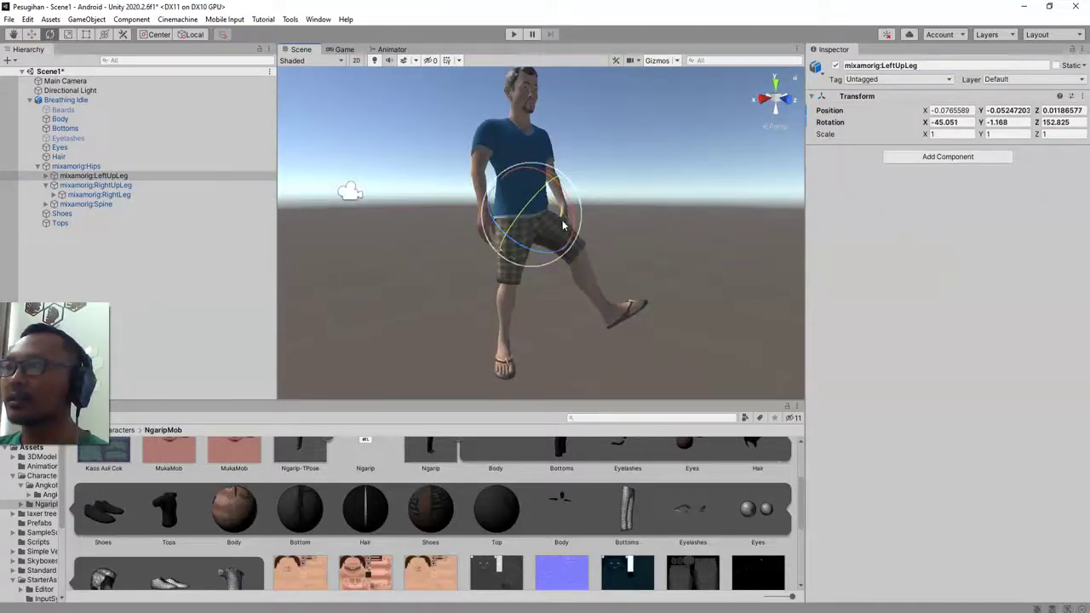
pyautogui.moveTo(569, 218); pyautogui.dragTo(513, 267)
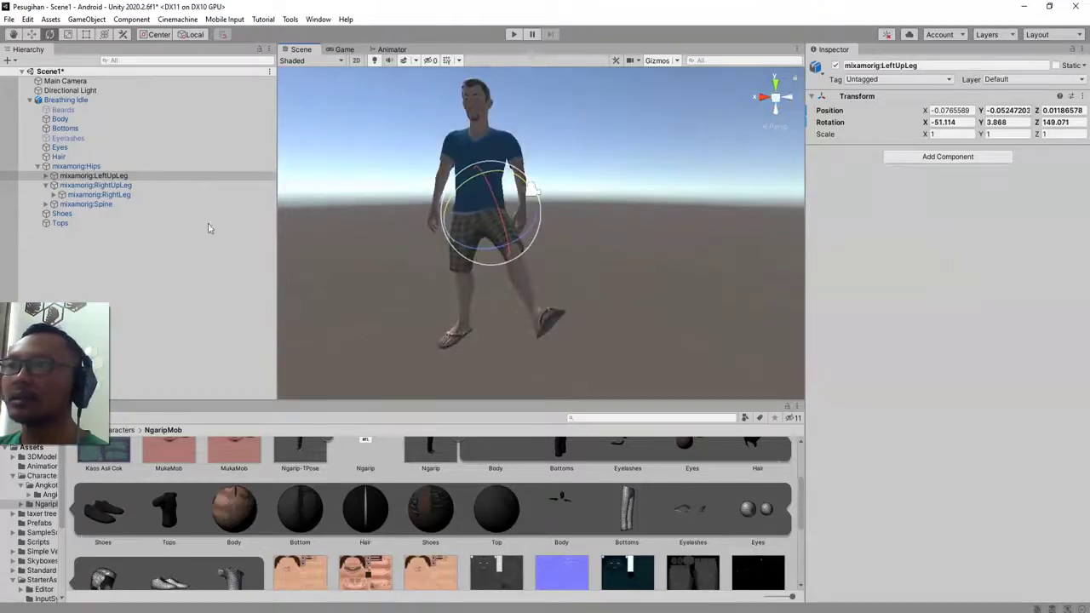
# Rotate the mixamorig:LeftLeg bone below the left thigh to about X -66, Y 11, Z -2 to bend the knee
pyautogui.click(46, 176)
pyautogui.click(85, 185)
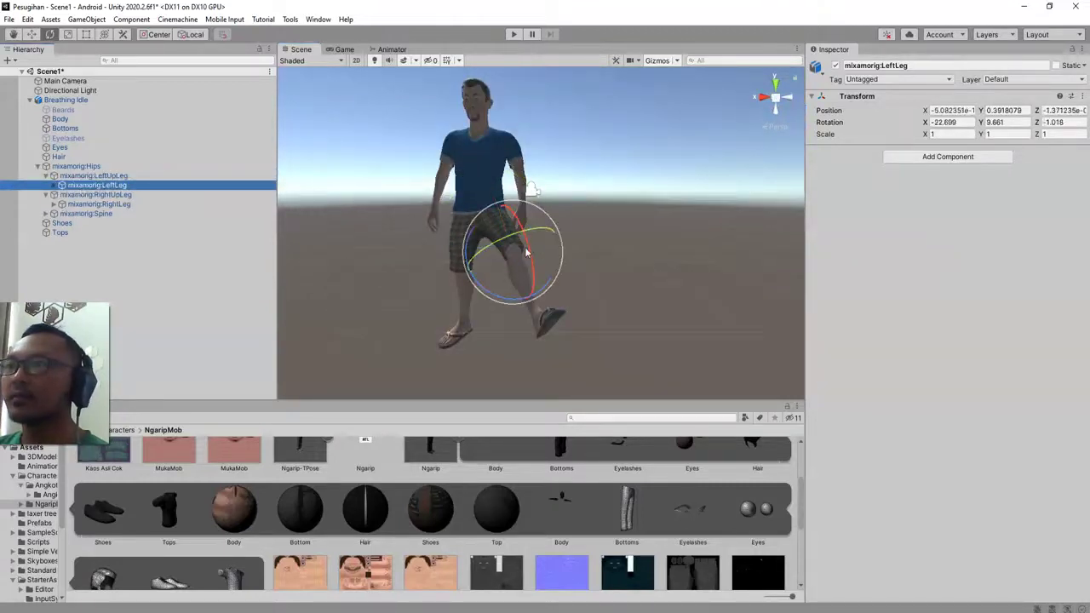
pyautogui.moveTo(533, 295); pyautogui.dragTo(636, 293)
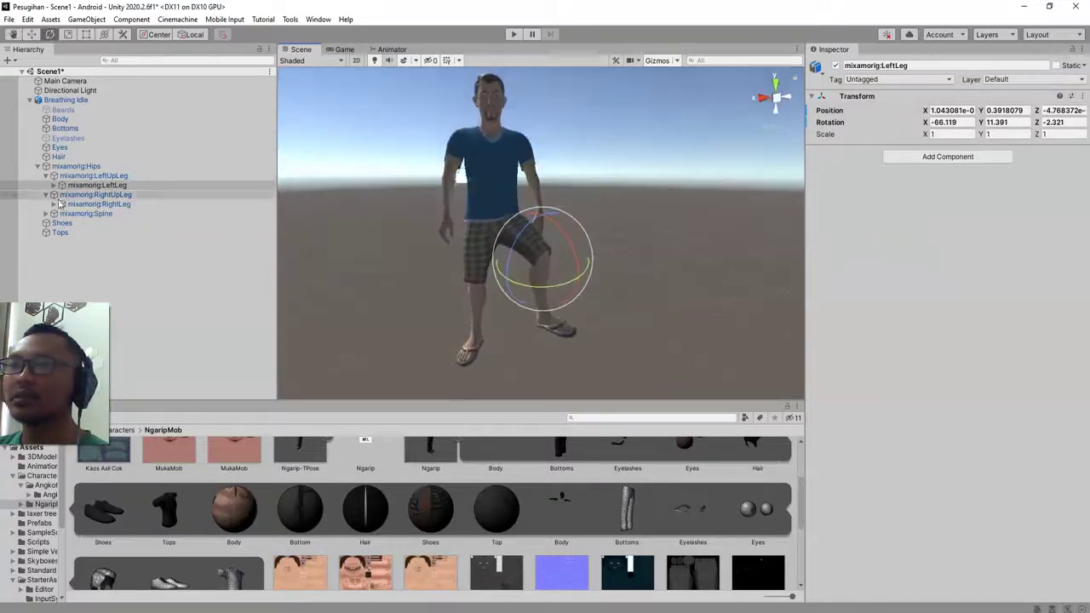
# Expand the right leg's bones and rotate mixamorig:RightFoot to about X 124, Y 166, Z 166
pyautogui.click(85, 195)
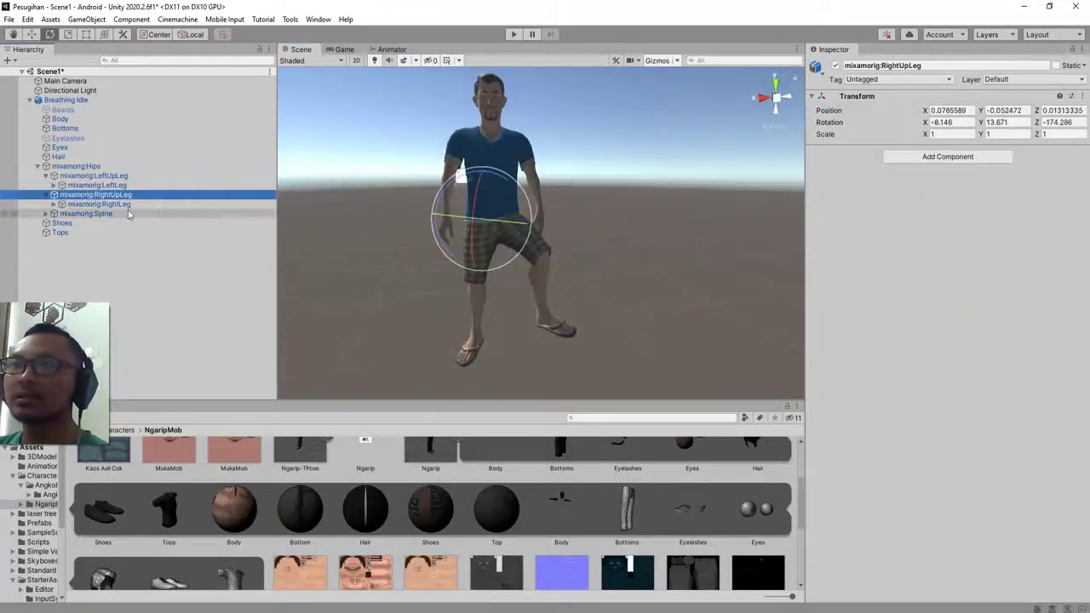
pyautogui.click(53, 204)
pyautogui.click(98, 205)
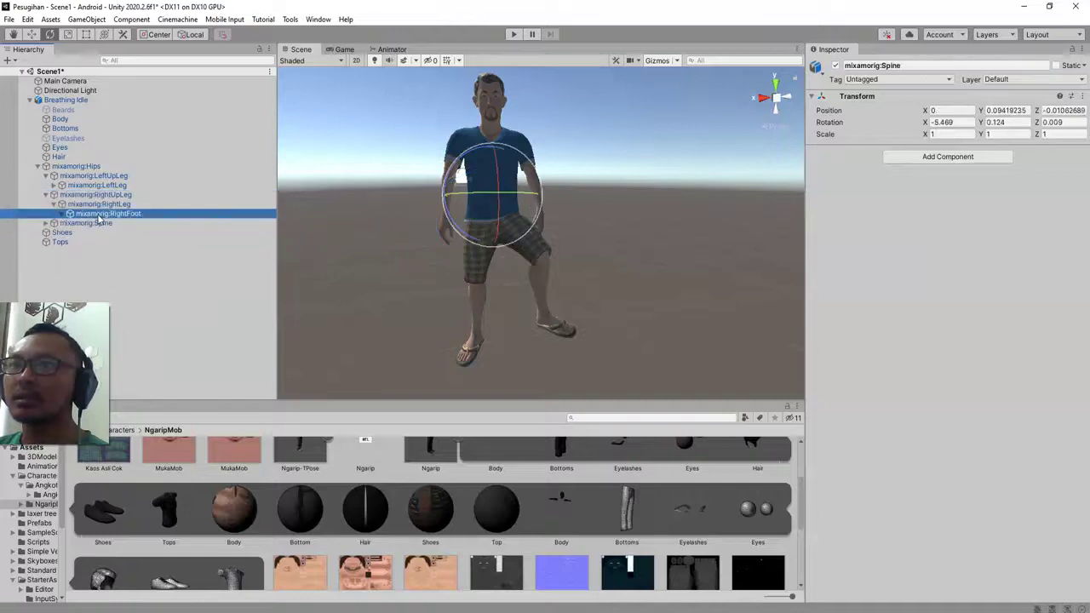
pyautogui.click(107, 214)
pyautogui.moveTo(465, 301); pyautogui.dragTo(451, 299)
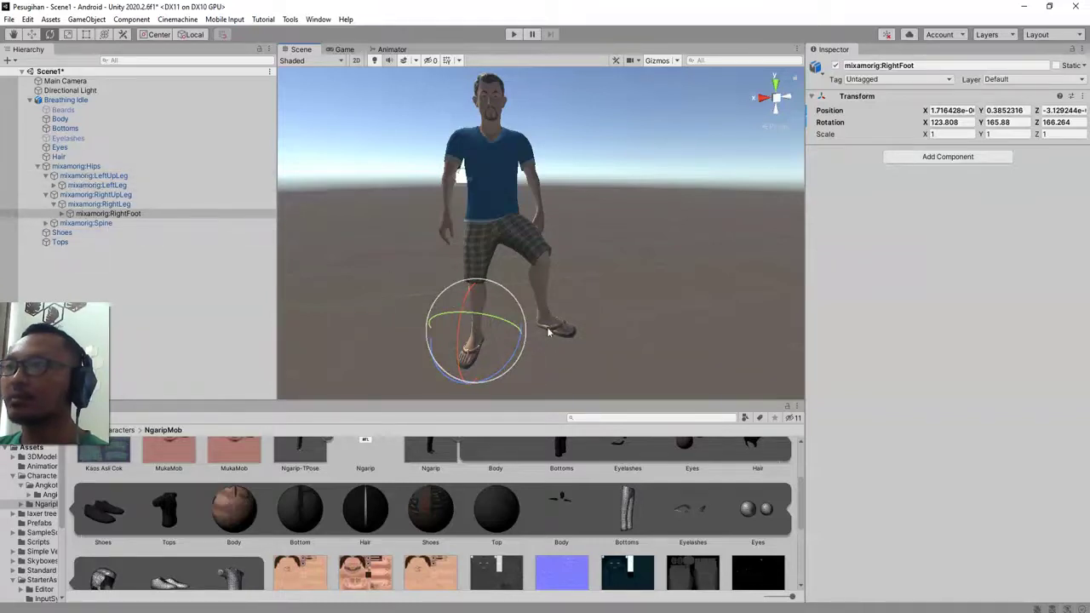
pyautogui.keyDown('alt'); pyautogui.moveTo(550, 332); pyautogui.dragTo(536, 178); pyautogui.keyUp('alt')
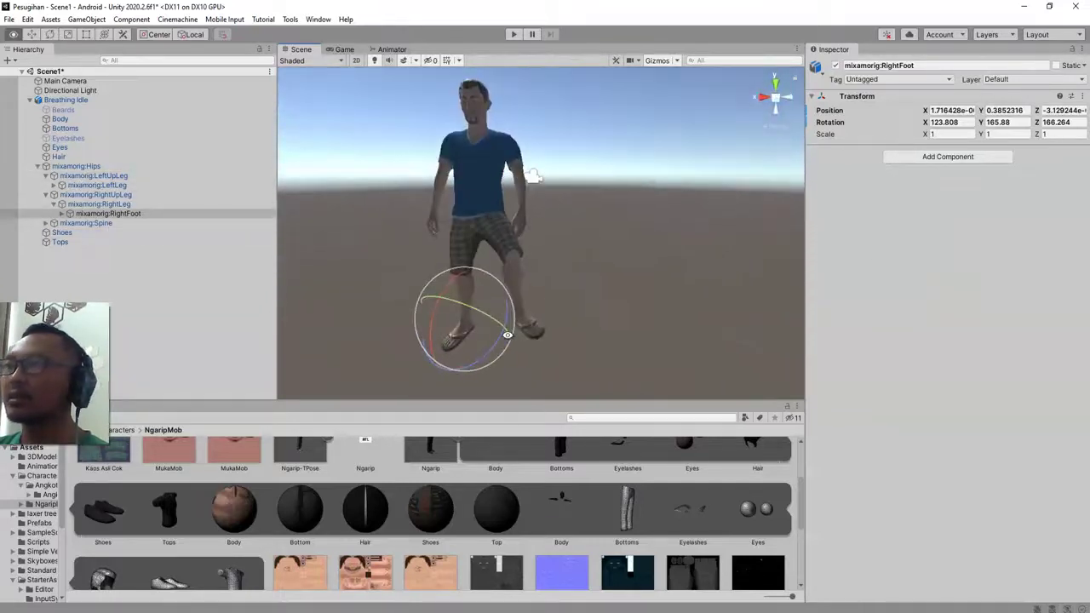
# Undo all the test rotations of the right foot, left lower leg and left thigh bones
pyautogui.press('Up')
pyautogui.press('Up')
pyautogui.press('Up')
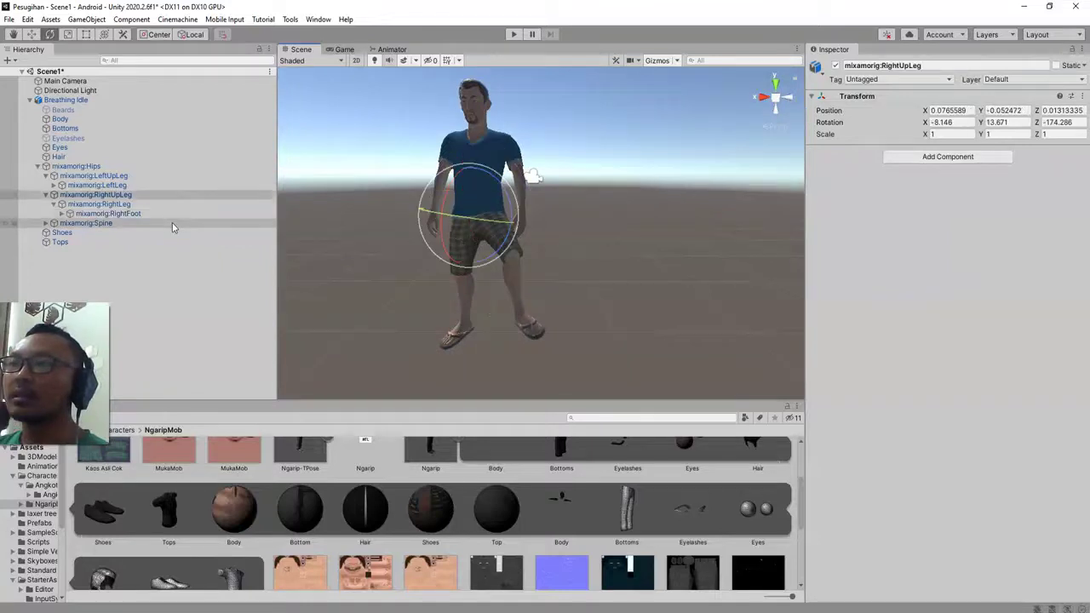
pyautogui.hotkey('ctrl', 'z')
pyautogui.hotkey('ctrl', 'z')
pyautogui.hotkey('ctrl', 'z')
pyautogui.hotkey('ctrl', 'z')
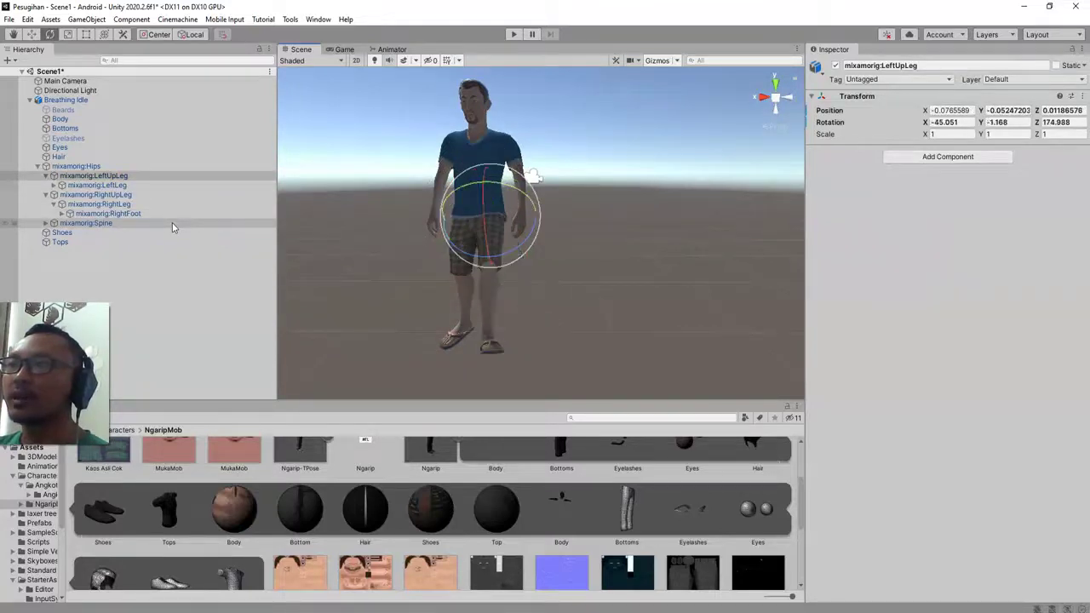
pyautogui.hotkey('ctrl', 'z')
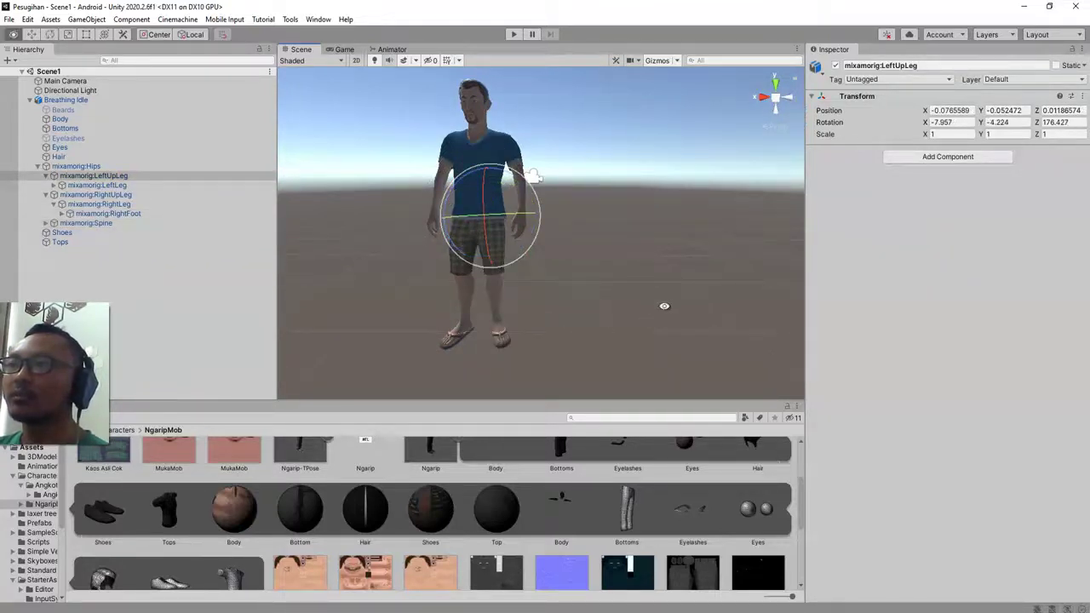
pyautogui.keyDown('alt'); pyautogui.moveTo(664, 305); pyautogui.dragTo(513, 341); pyautogui.keyUp('alt')
pyautogui.scroll(-7, 622, 311)
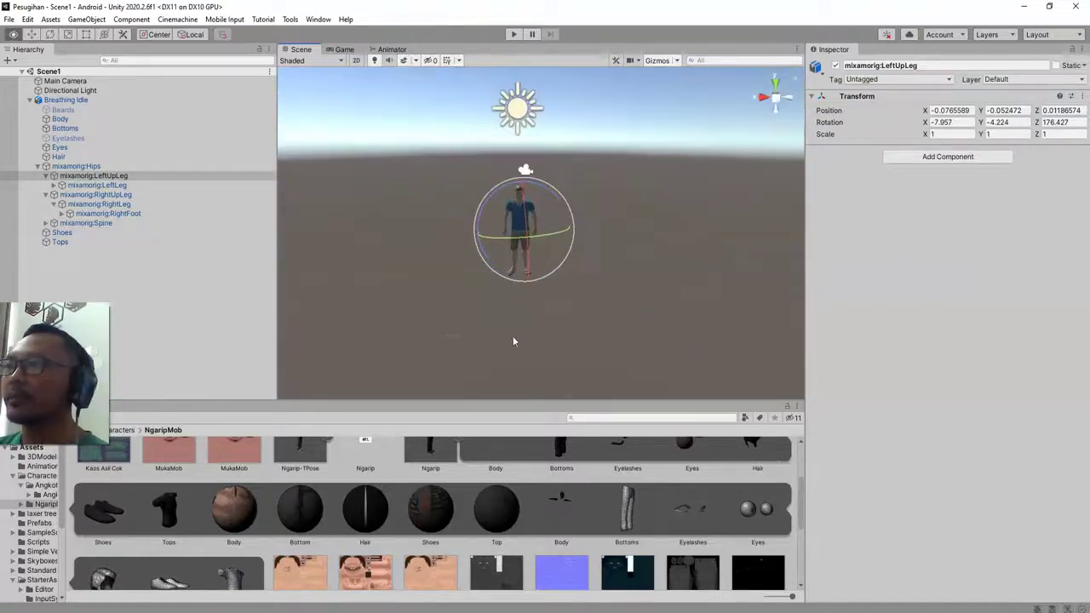
pyautogui.scroll(6, 545, 321)
pyautogui.moveTo(553, 270)
pyautogui.mouseDown(button='middle')
pyautogui.moveTo(526, 312)
pyautogui.moveTo(565, 254)
pyautogui.moveTo(559, 267)
pyautogui.mouseUp(button='middle')
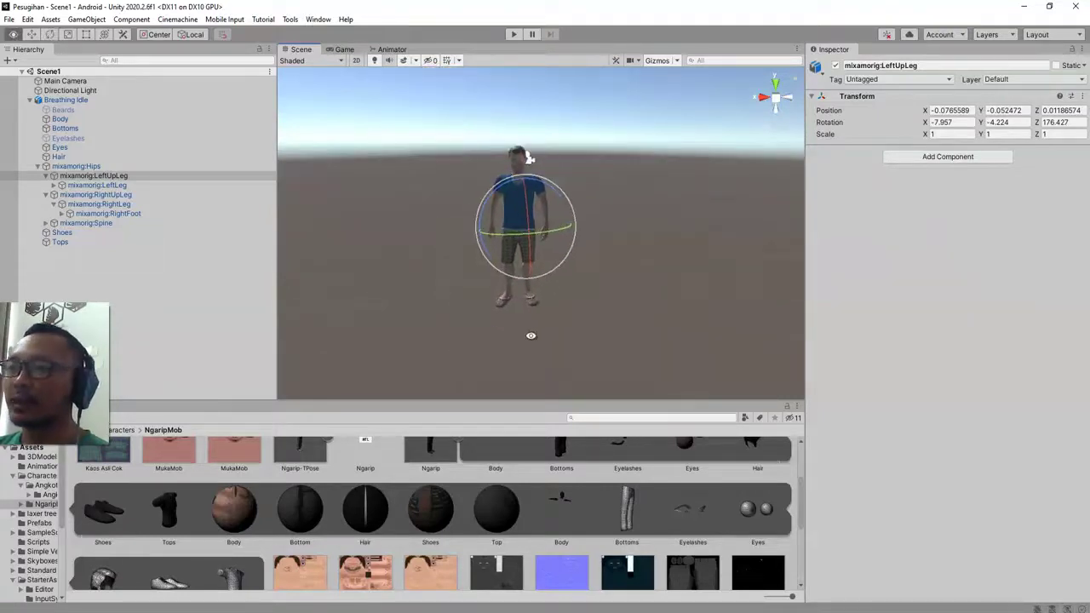
pyautogui.keyDown('alt'); pyautogui.moveTo(531, 336); pyautogui.dragTo(501, 320); pyautogui.keyUp('alt')
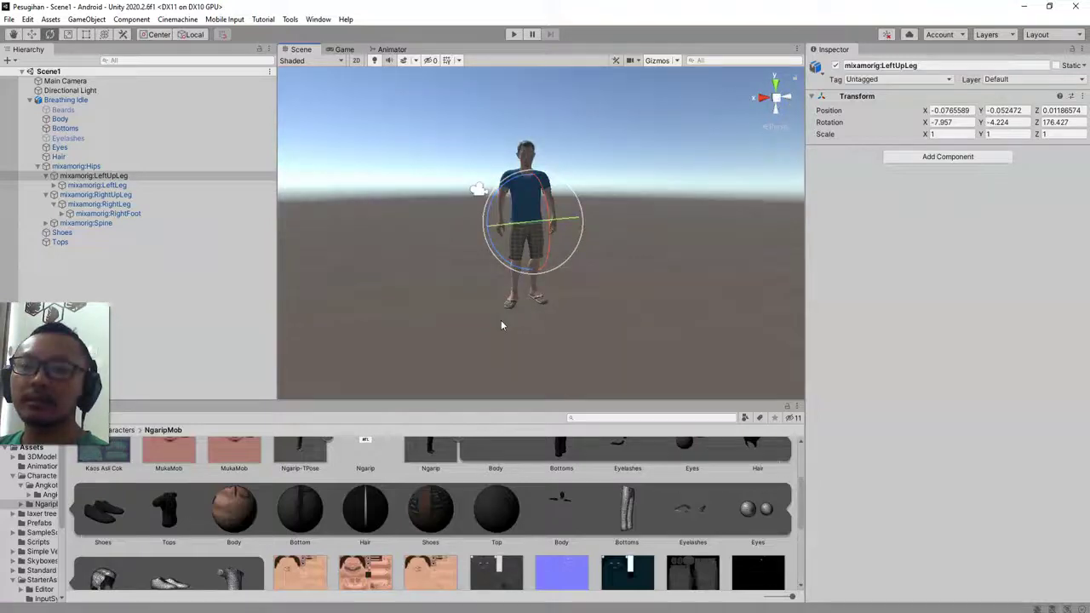